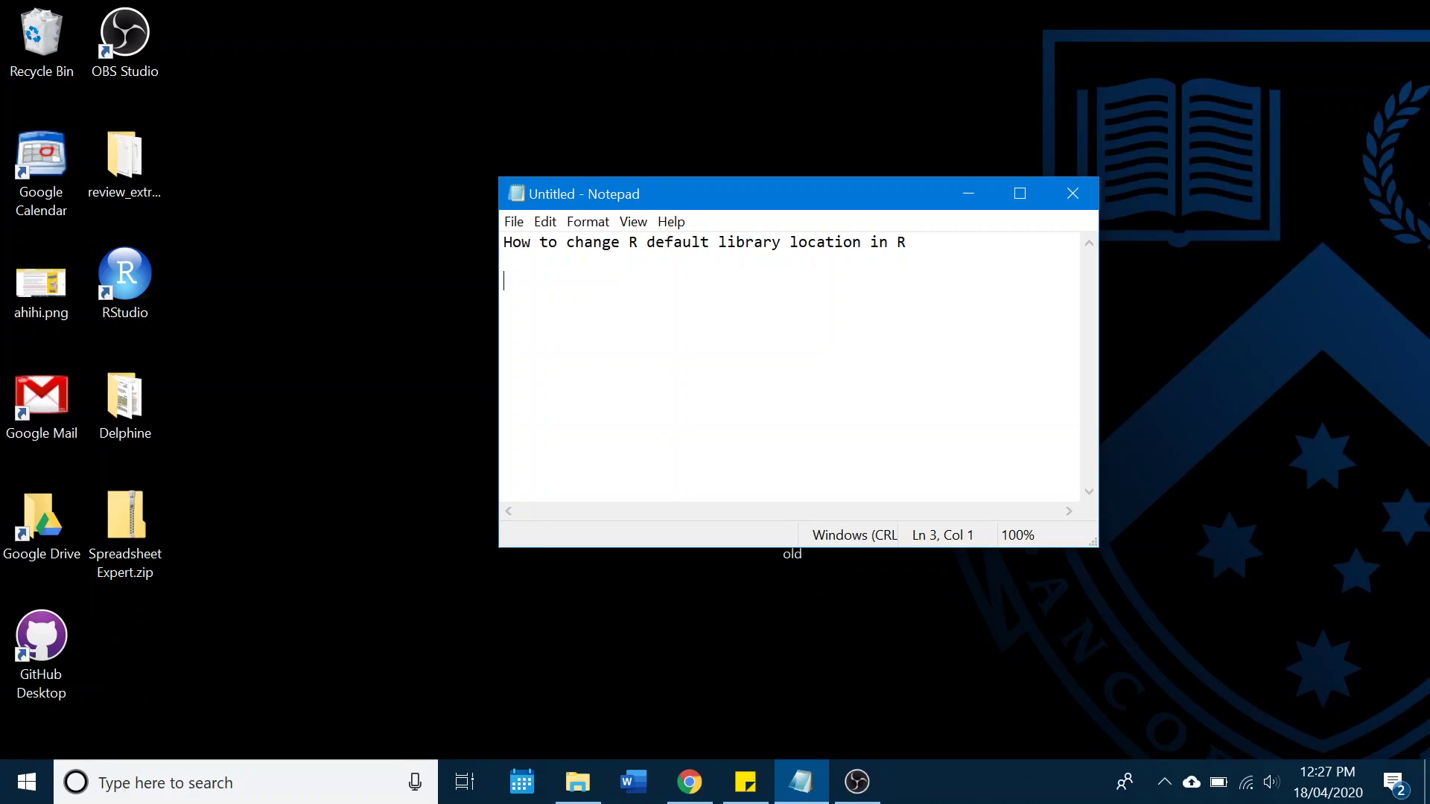
# Step: Launch RStudio from the Start menu search using Run as administrator
pyautogui.press('super')
pyautogui.write('r')
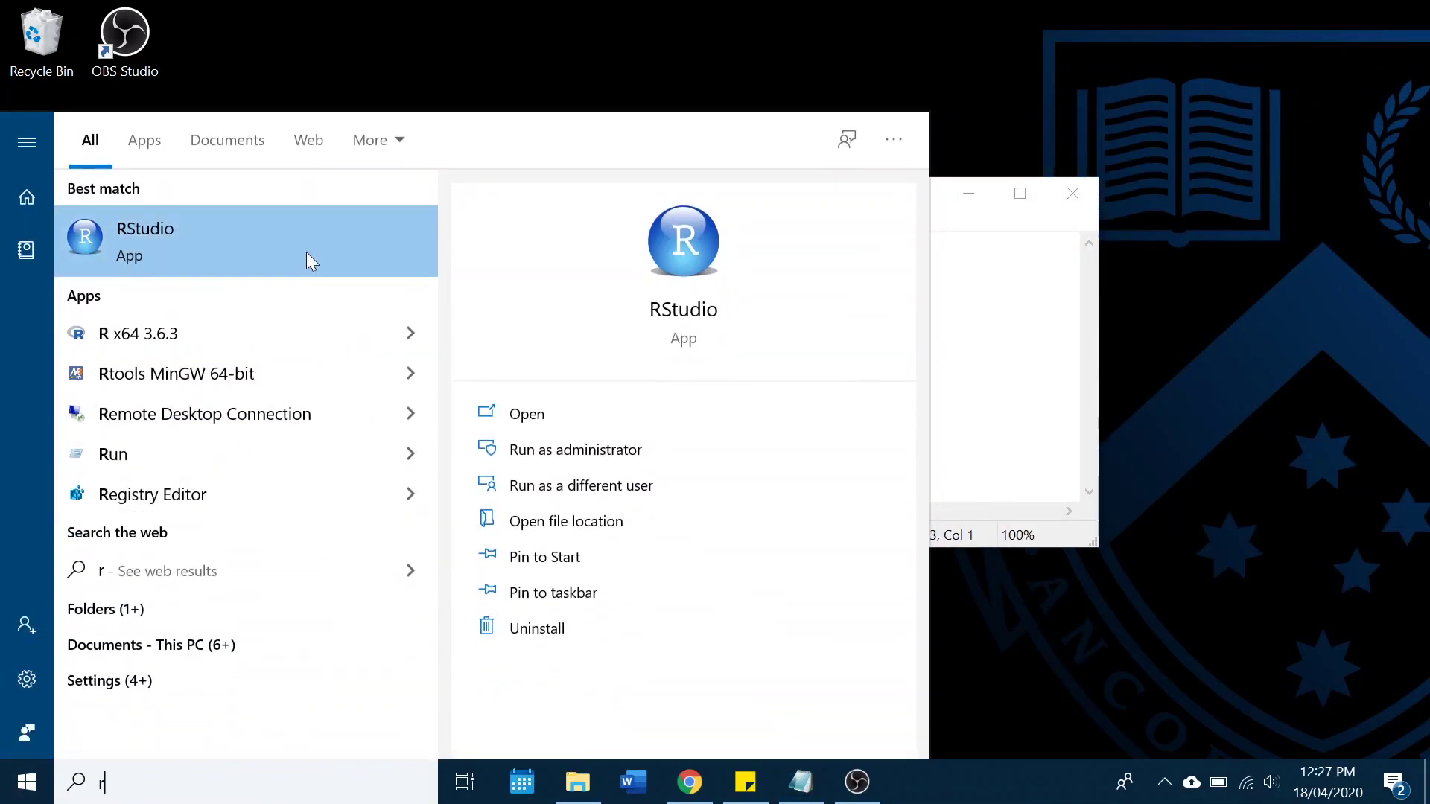
pyautogui.rightClick(258, 248)
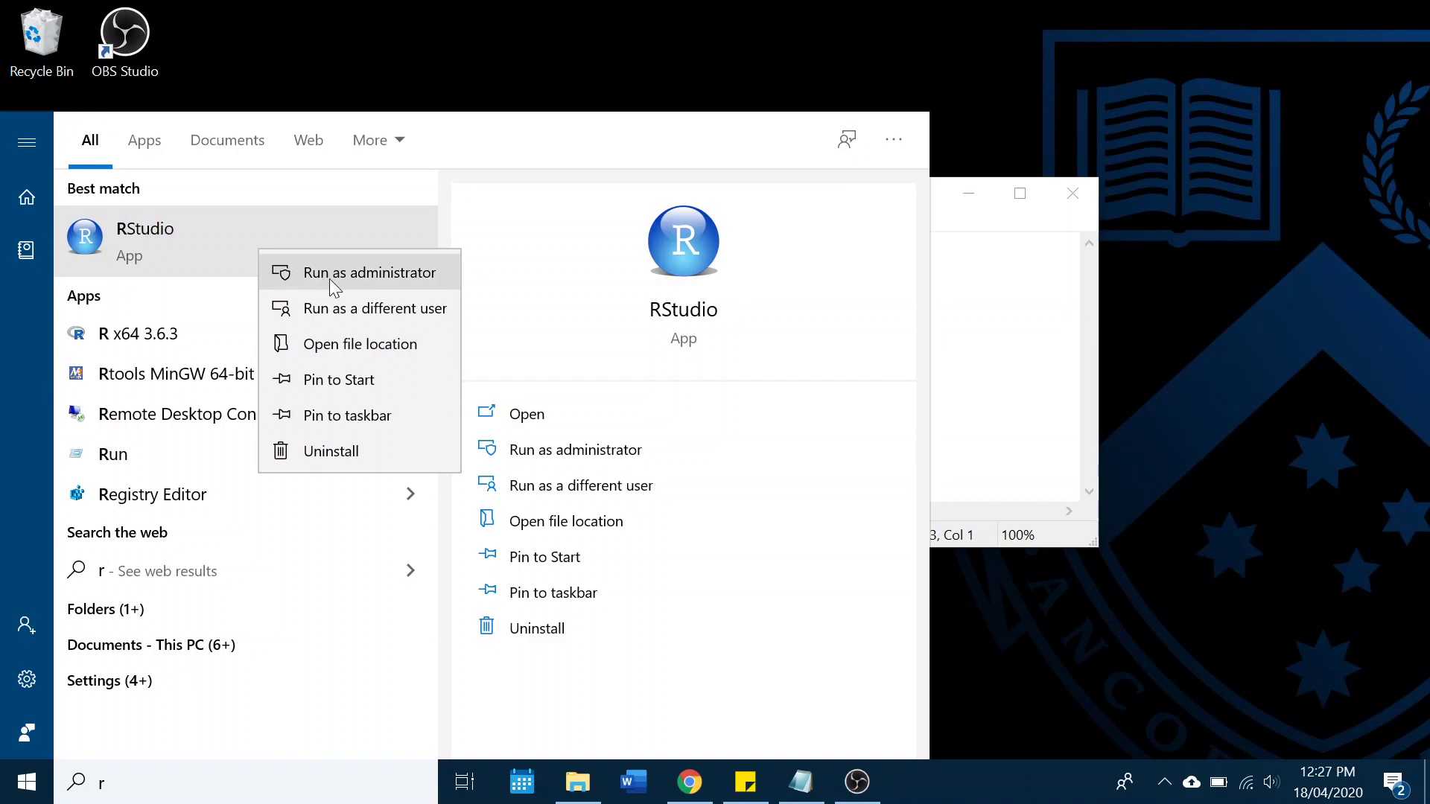
pyautogui.press('Escape')
pyautogui.press('Escape')
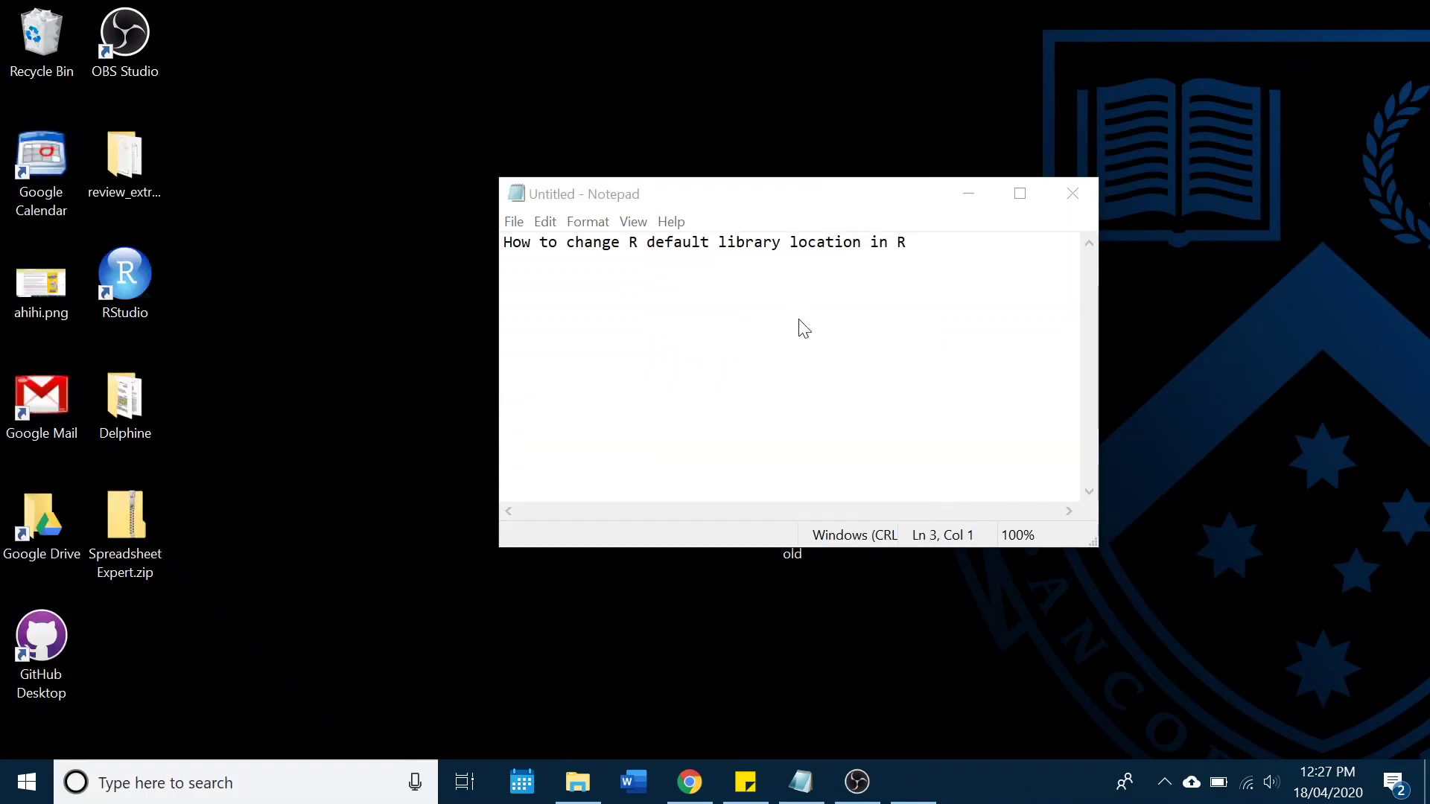
# Step: Approve the UAC prompt, switch to the Untitled1 script and clear the console
pyautogui.click(672, 554)
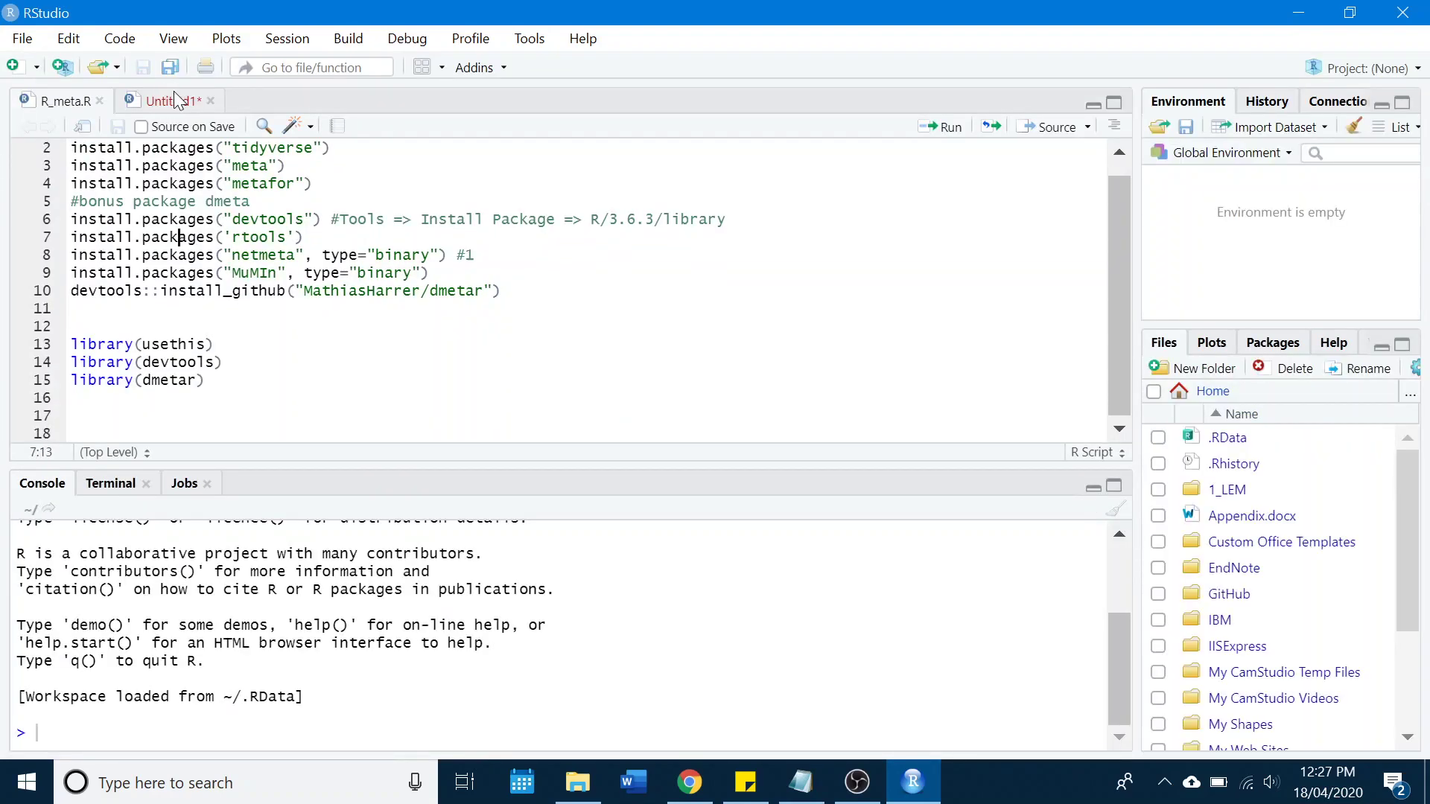
pyautogui.click(168, 100)
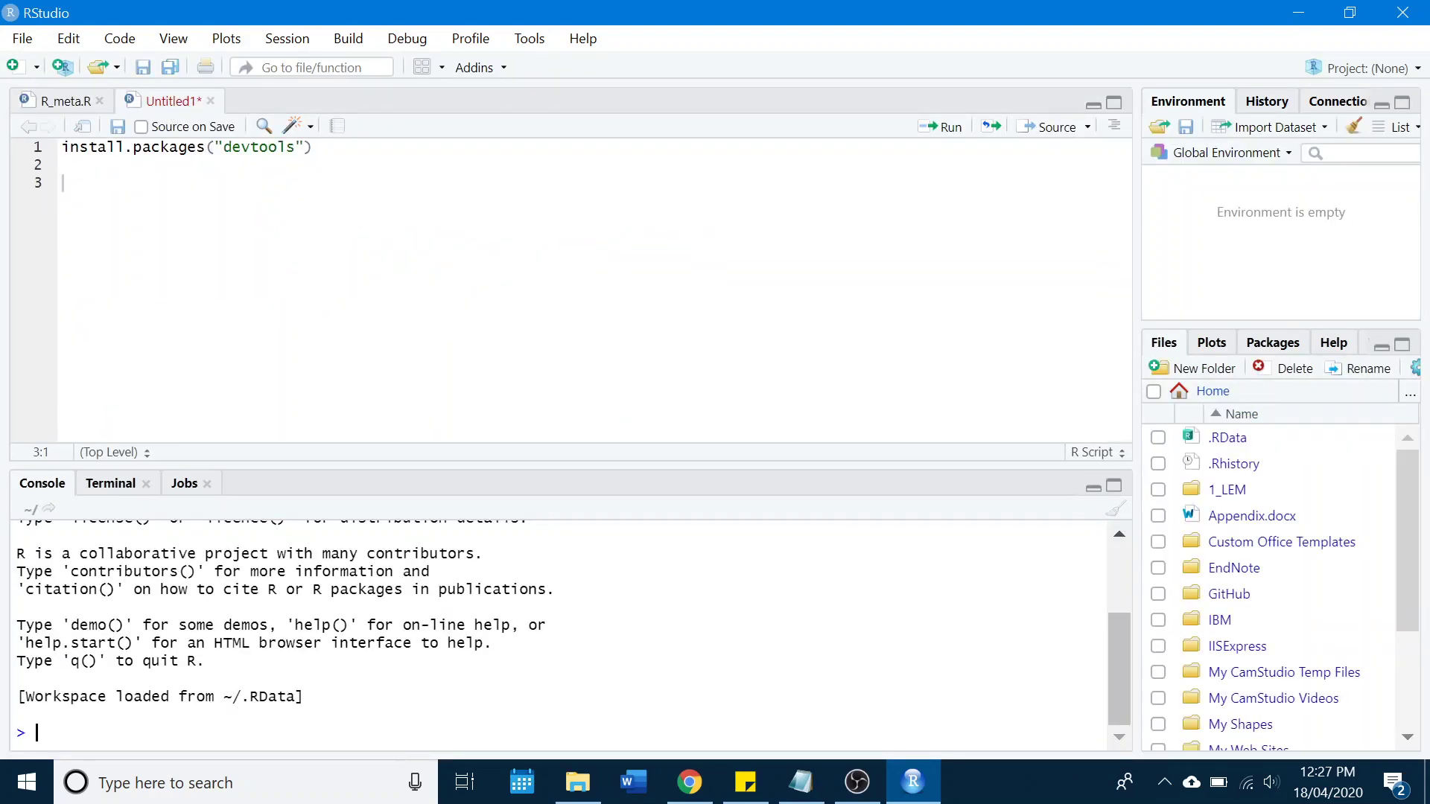
pyautogui.hotkey('ctrl', 'l')
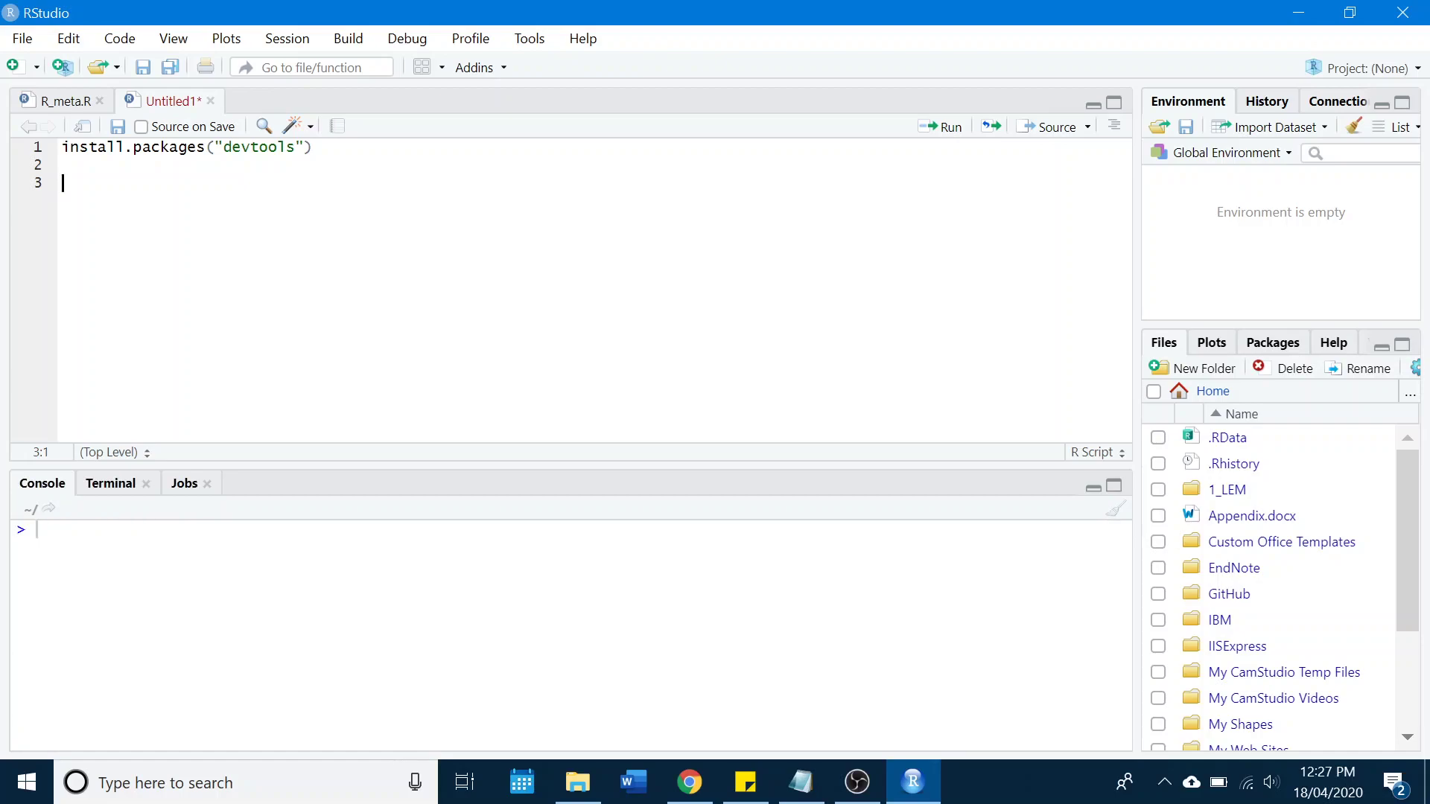
# Step: Run the script's install.packages("devtools") line, which fails with a lazy-loading error
pyautogui.press('Up')
pyautogui.press('Down')
pyautogui.click(117, 147)
pyautogui.press('End')
pyautogui.hotkey('ctrl', 'Return')
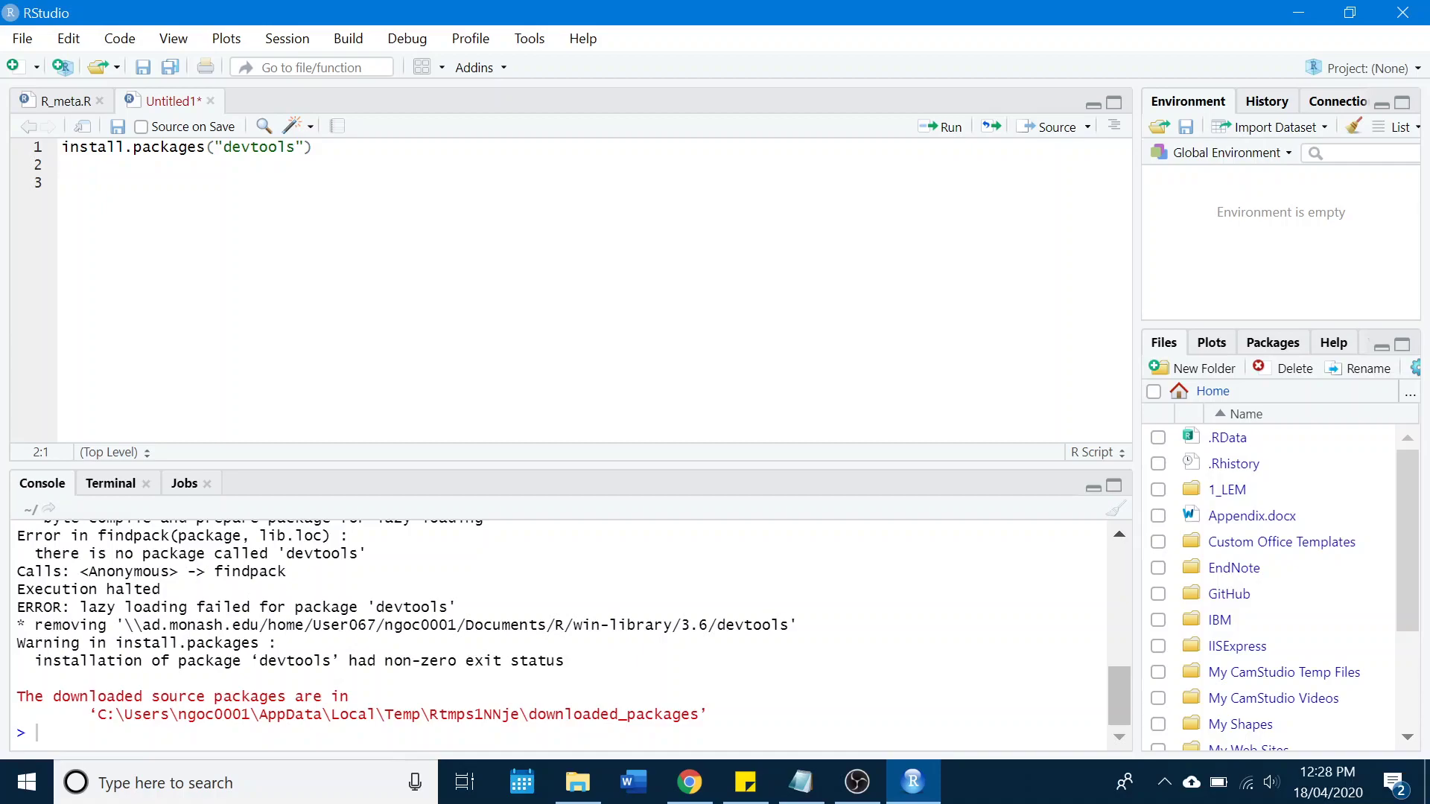
pyautogui.scroll(2, 573, 636)
pyautogui.scroll(2, 573, 636)
pyautogui.scroll(2, 574, 636)
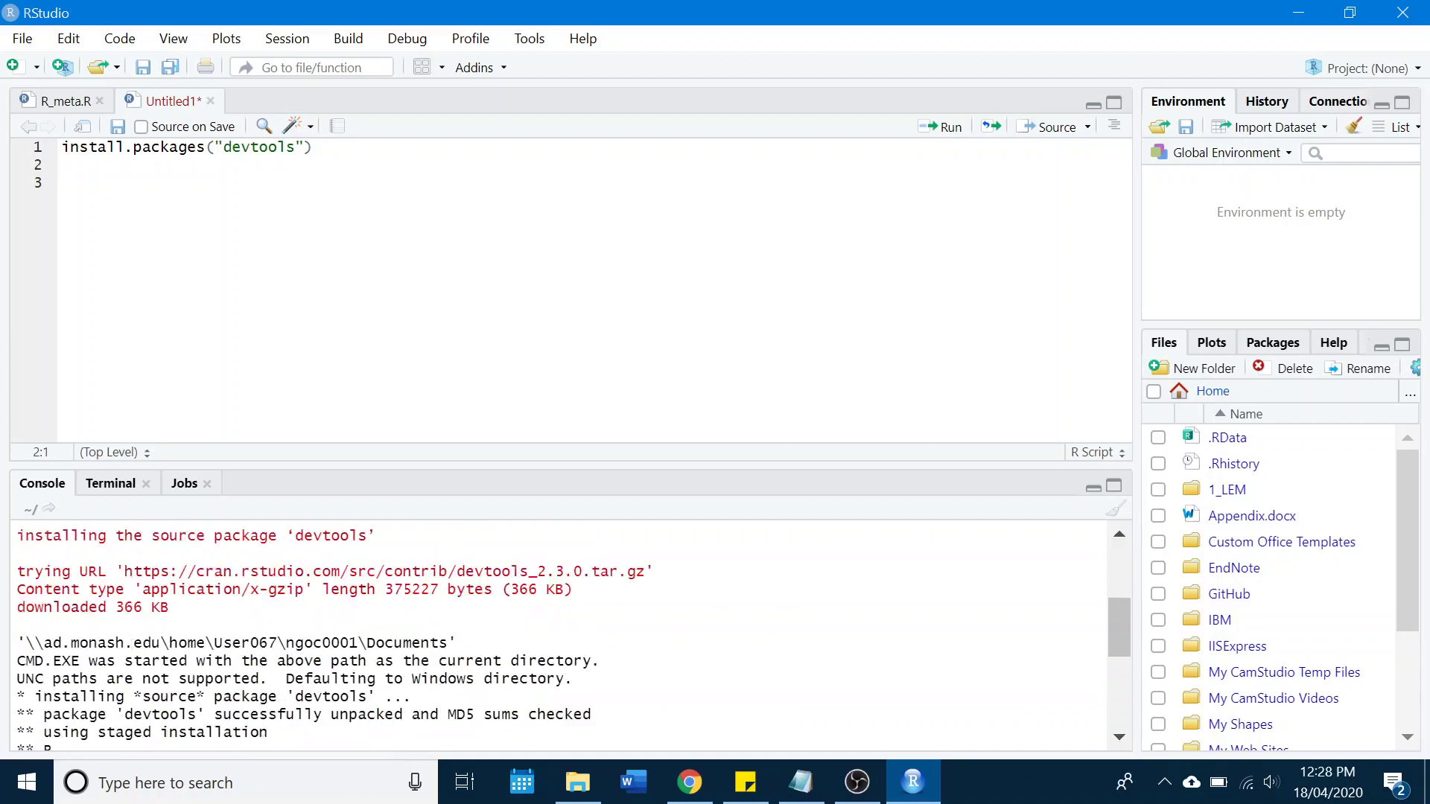
pyautogui.scroll(4, 574, 636)
pyautogui.scroll(-5, 573, 636)
pyautogui.scroll(-4, 573, 636)
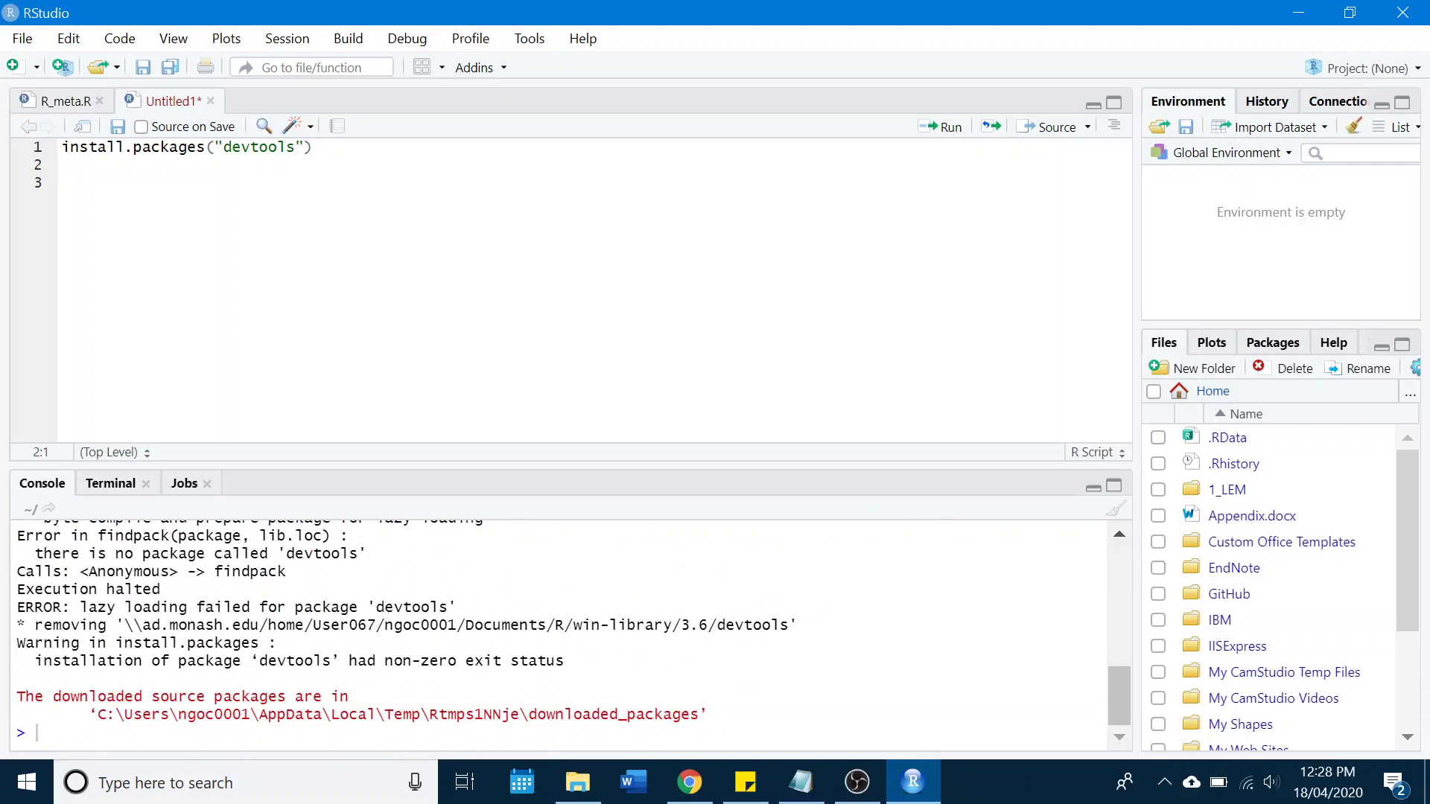
pyautogui.scroll(2, 573, 636)
pyautogui.scroll(2, 573, 637)
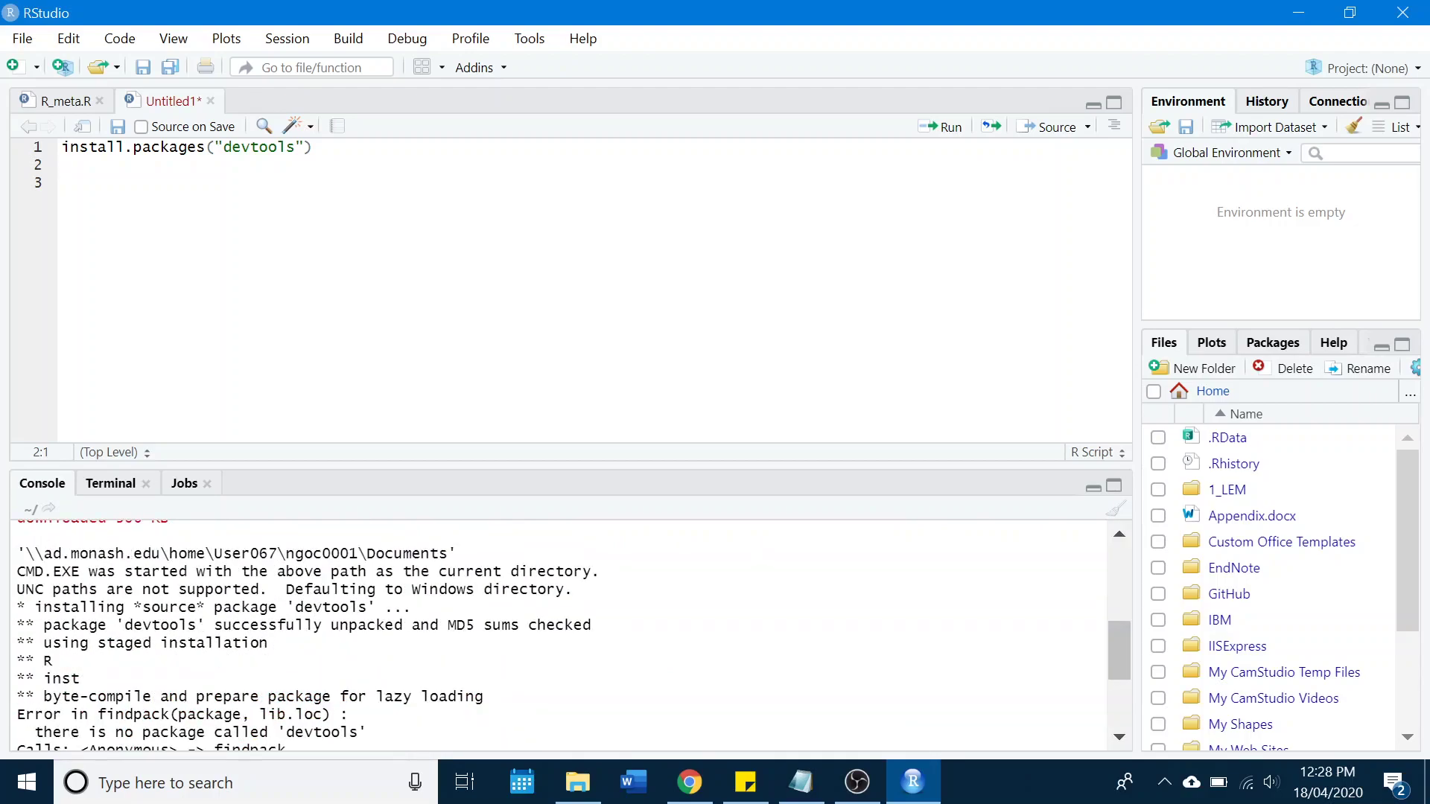
pyautogui.moveTo(17, 571); pyautogui.dragTo(574, 590)
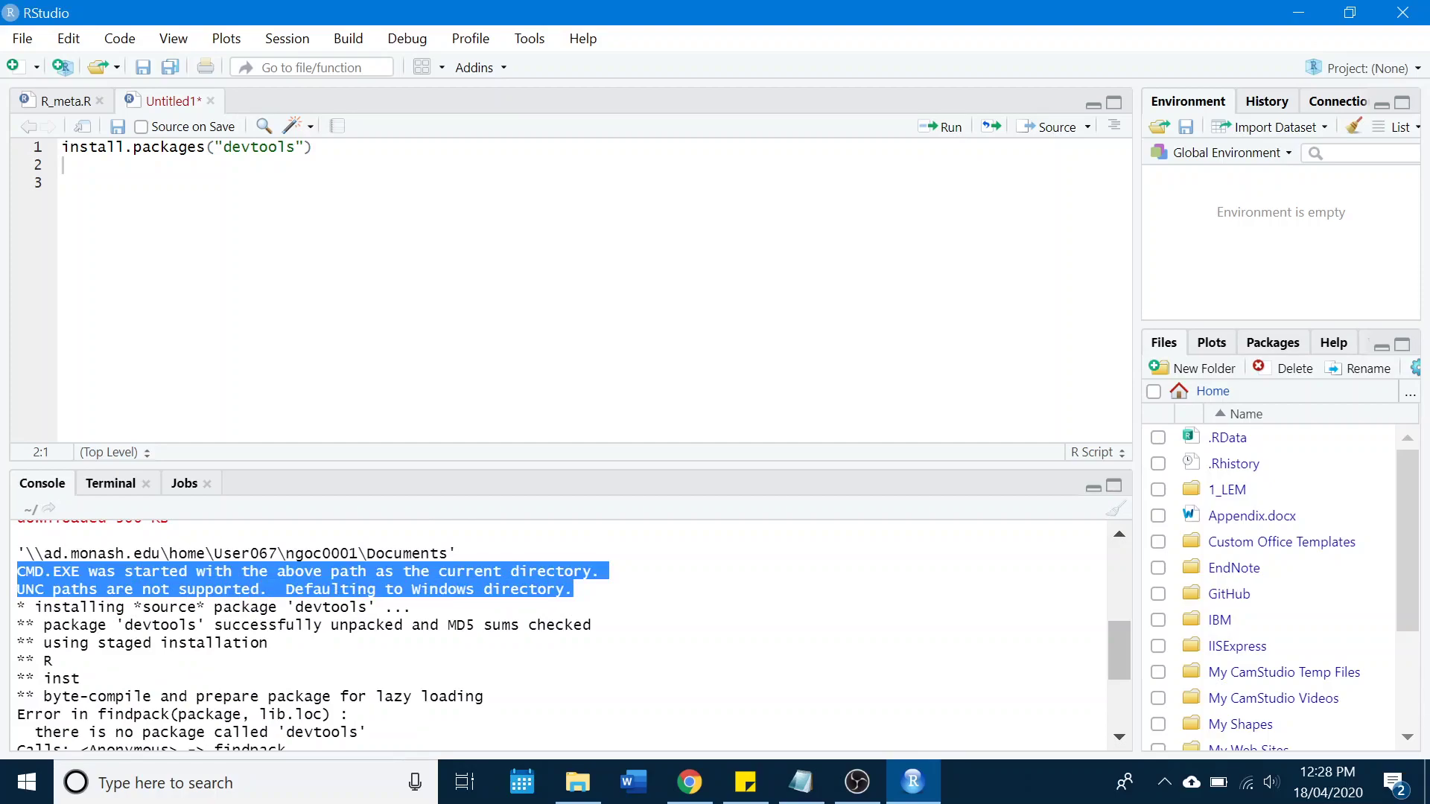
pyautogui.click(573, 588)
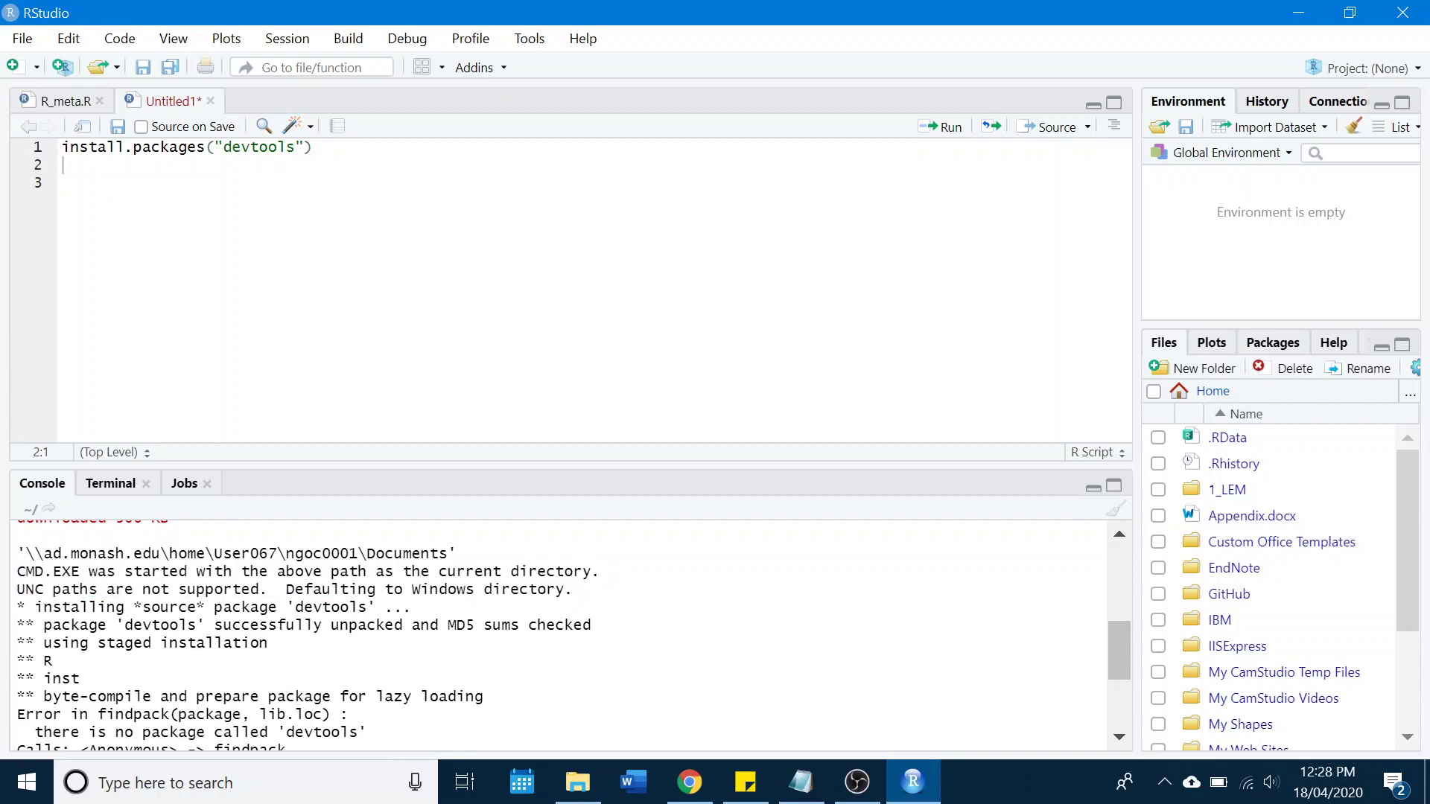
pyautogui.moveTo(259, 572); pyautogui.dragTo(601, 572)
pyautogui.moveTo(69, 553); pyautogui.dragTo(440, 553)
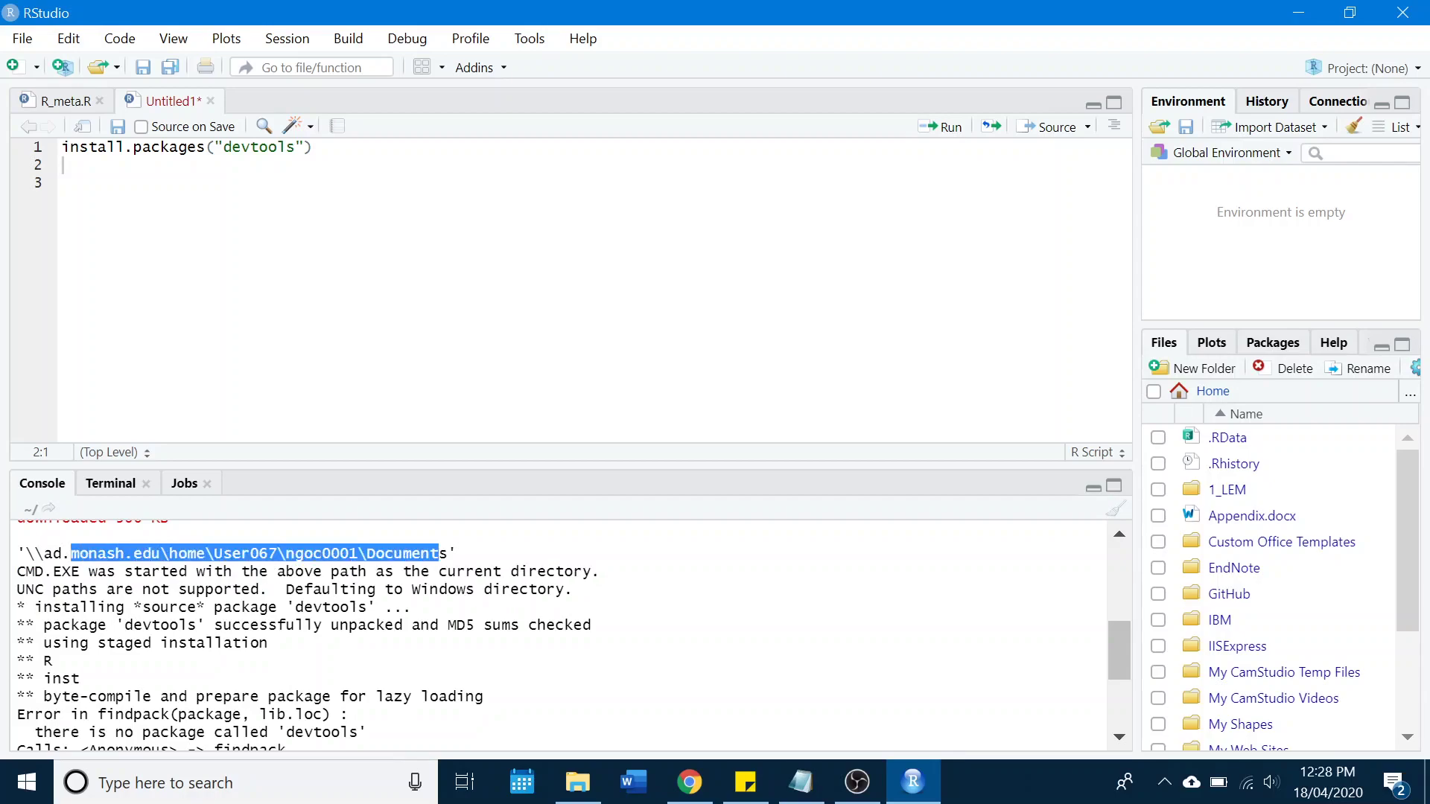
pyautogui.click(441, 553)
pyautogui.moveTo(17, 589); pyautogui.dragTo(269, 588)
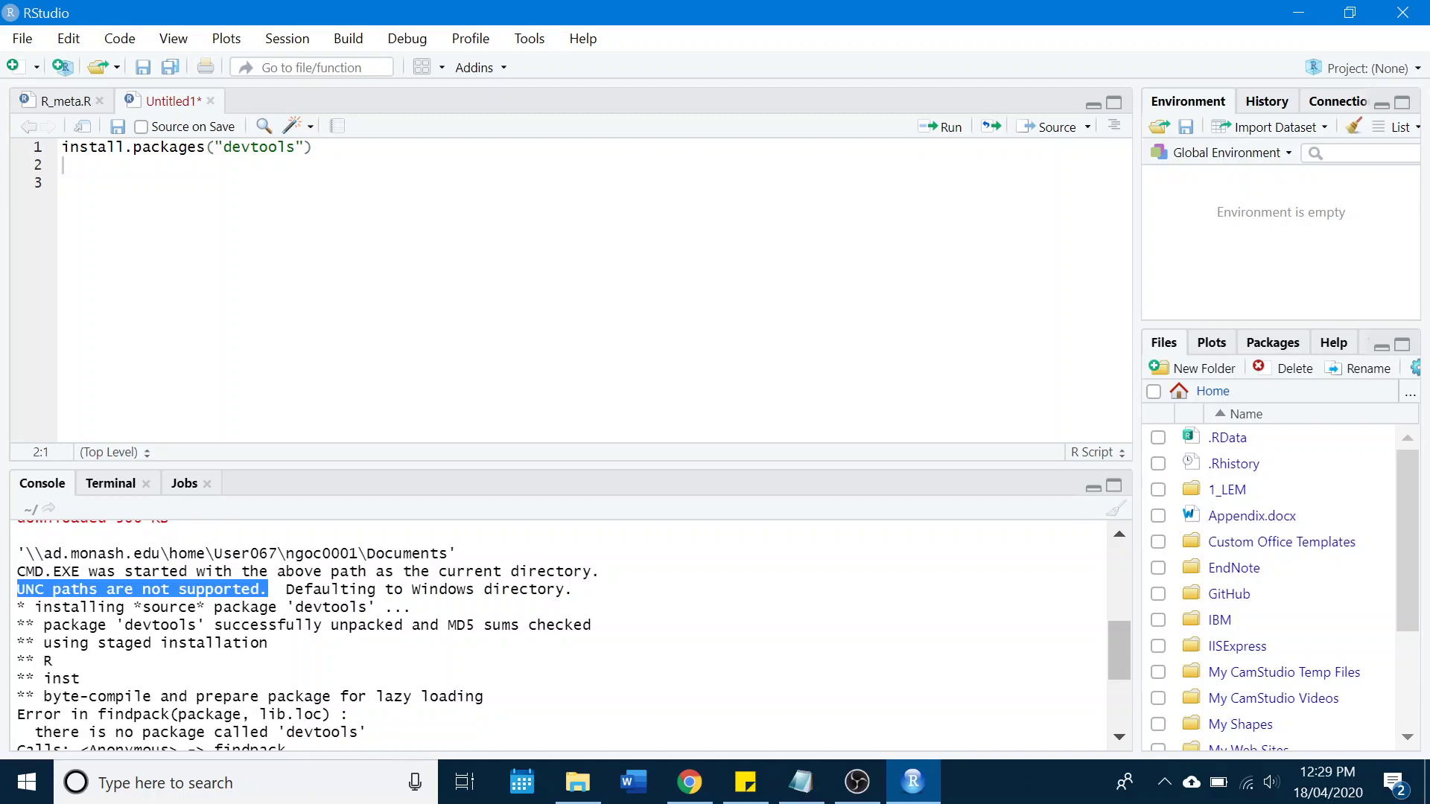
# Step: Read the Universal Naming Convention result in Chrome, then minimize the browser
pyautogui.click(690, 782)
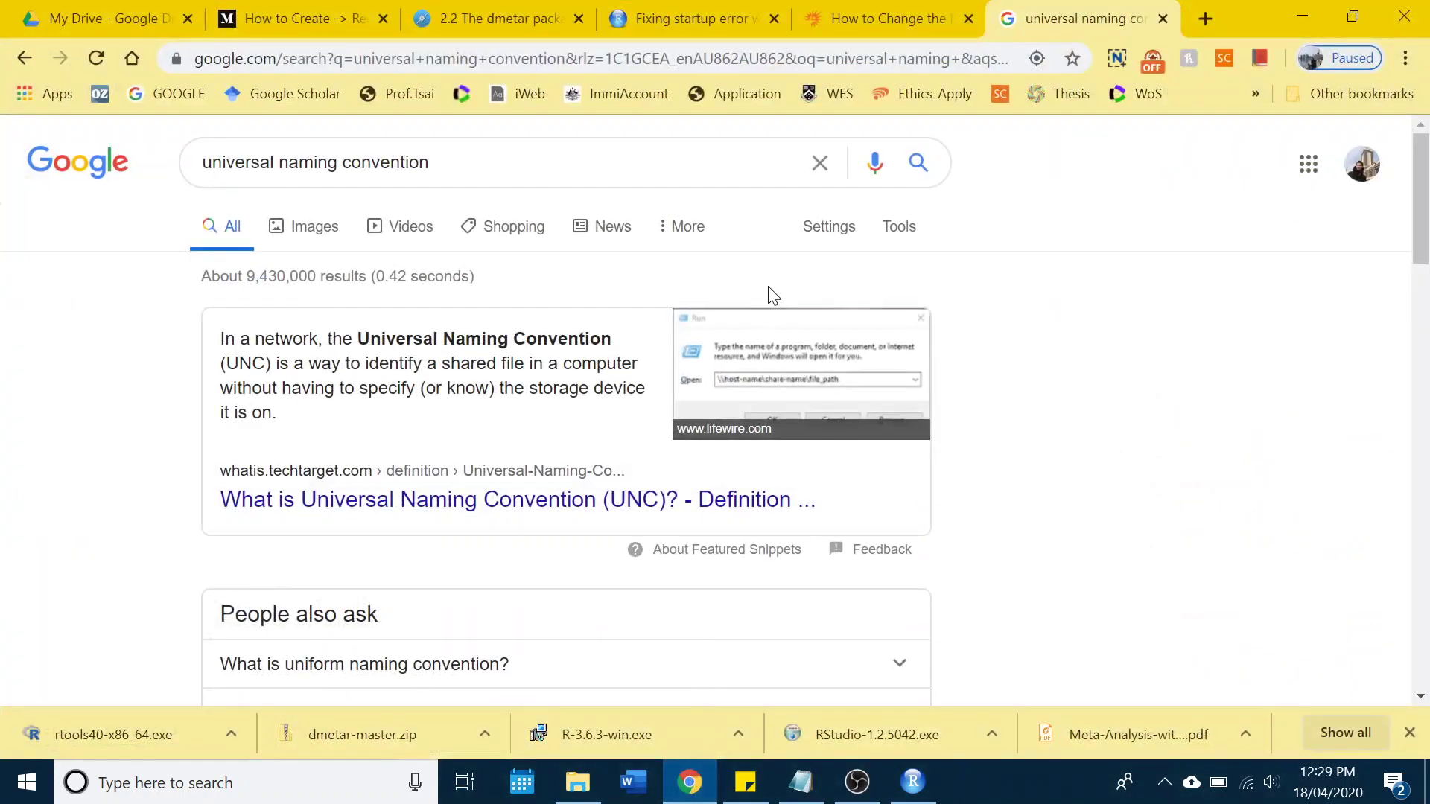
pyautogui.moveTo(358, 339); pyautogui.dragTo(616, 341)
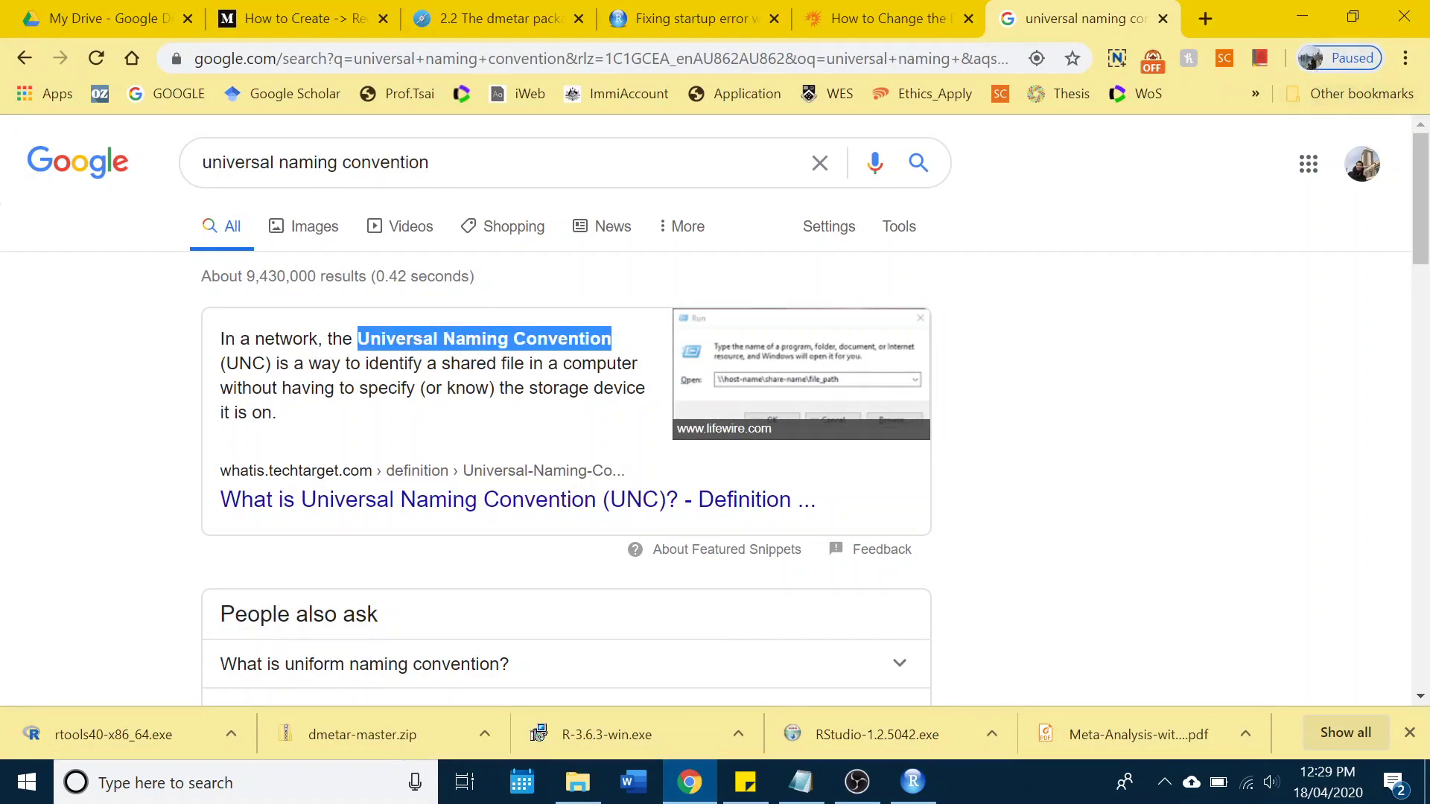
pyautogui.click(577, 384)
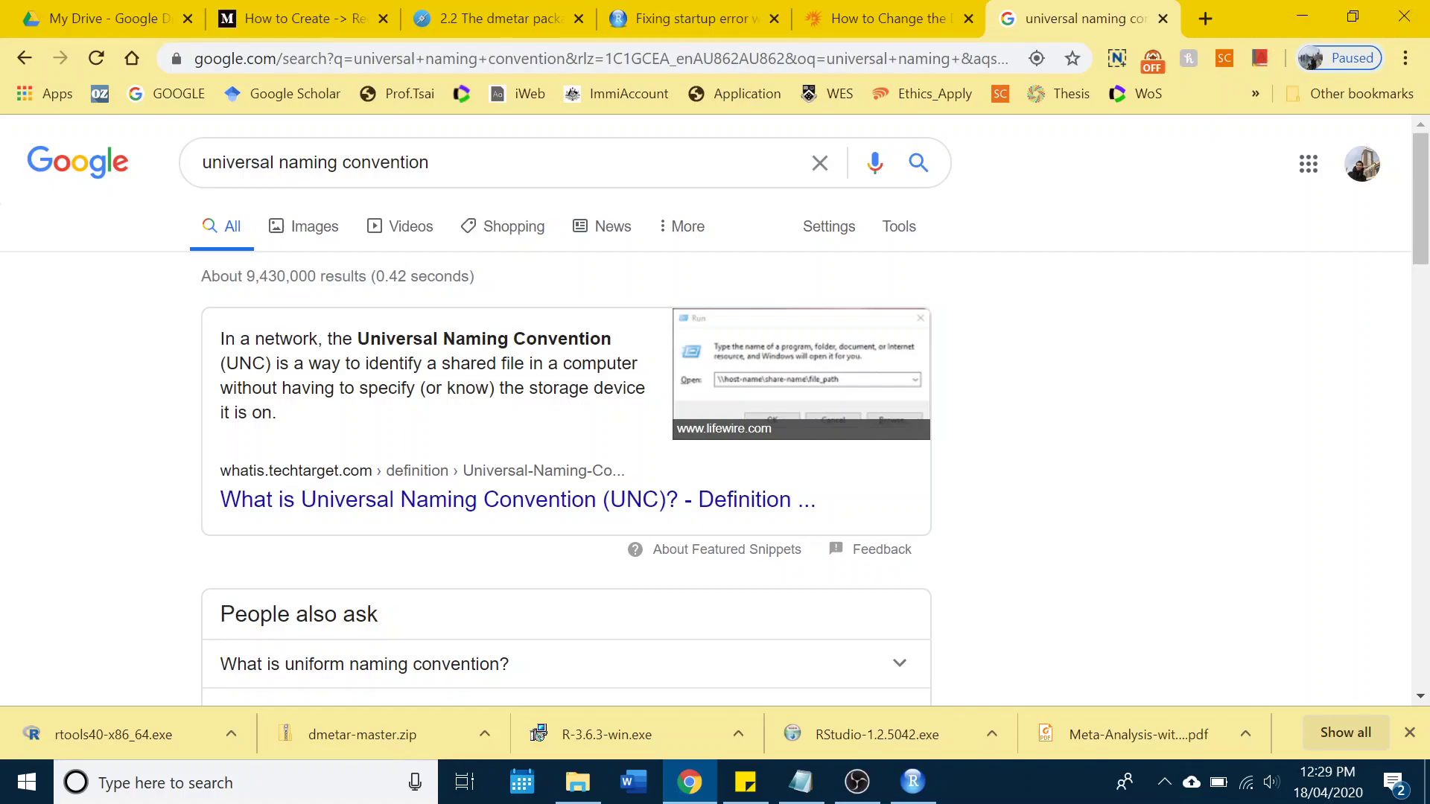
pyautogui.click(1308, 17)
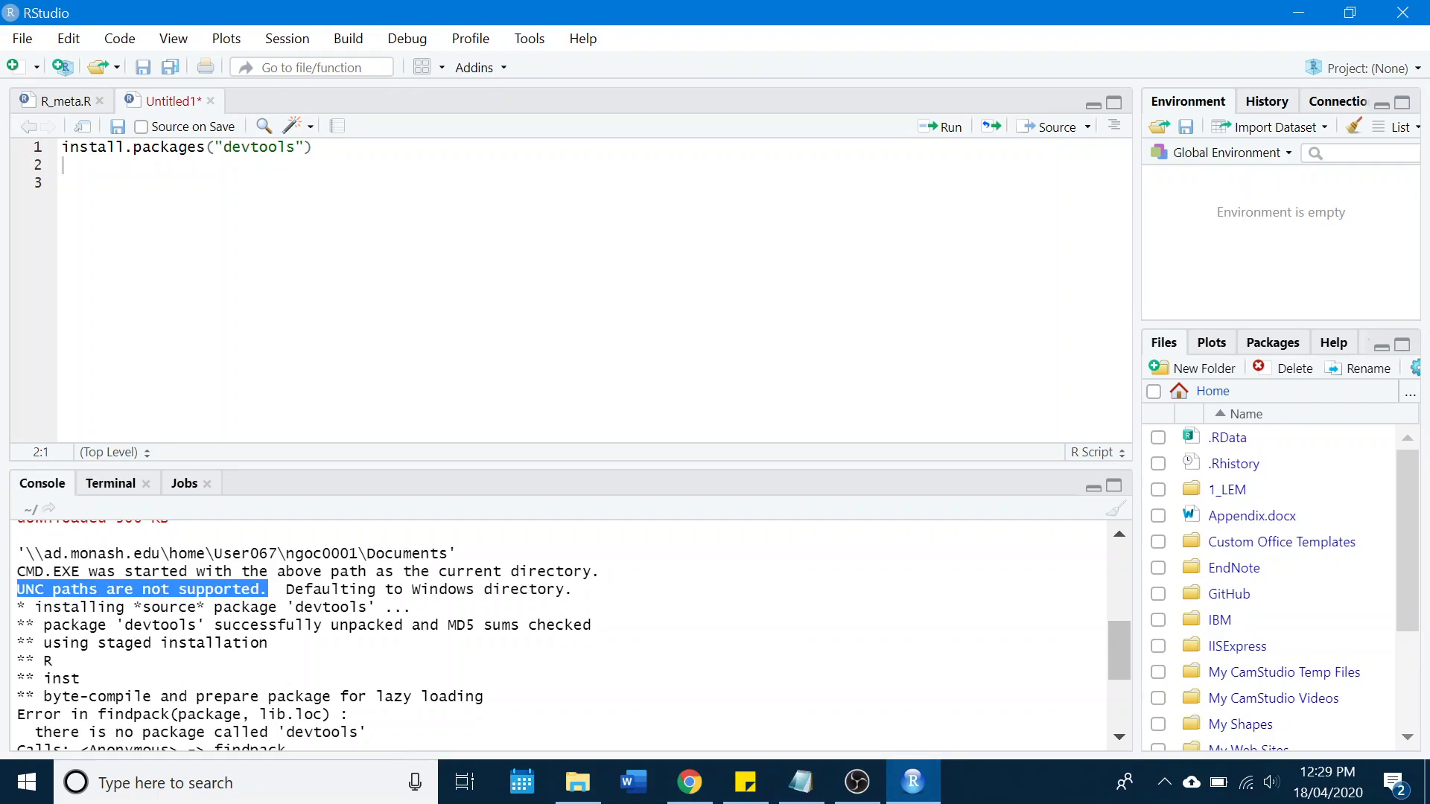
pyautogui.moveTo(458, 553); pyautogui.dragTo(17, 553)
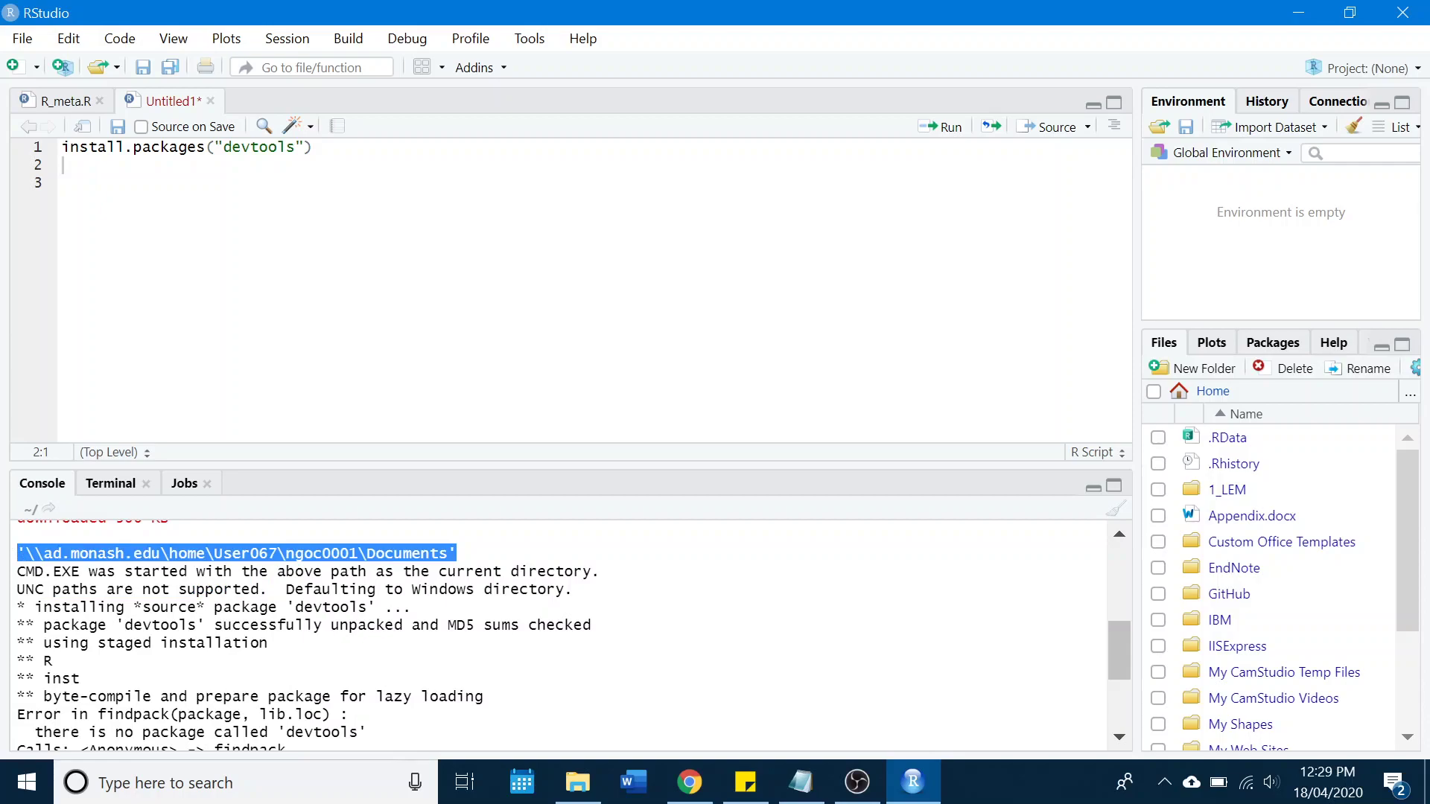
pyautogui.moveTo(17, 589); pyautogui.dragTo(259, 589)
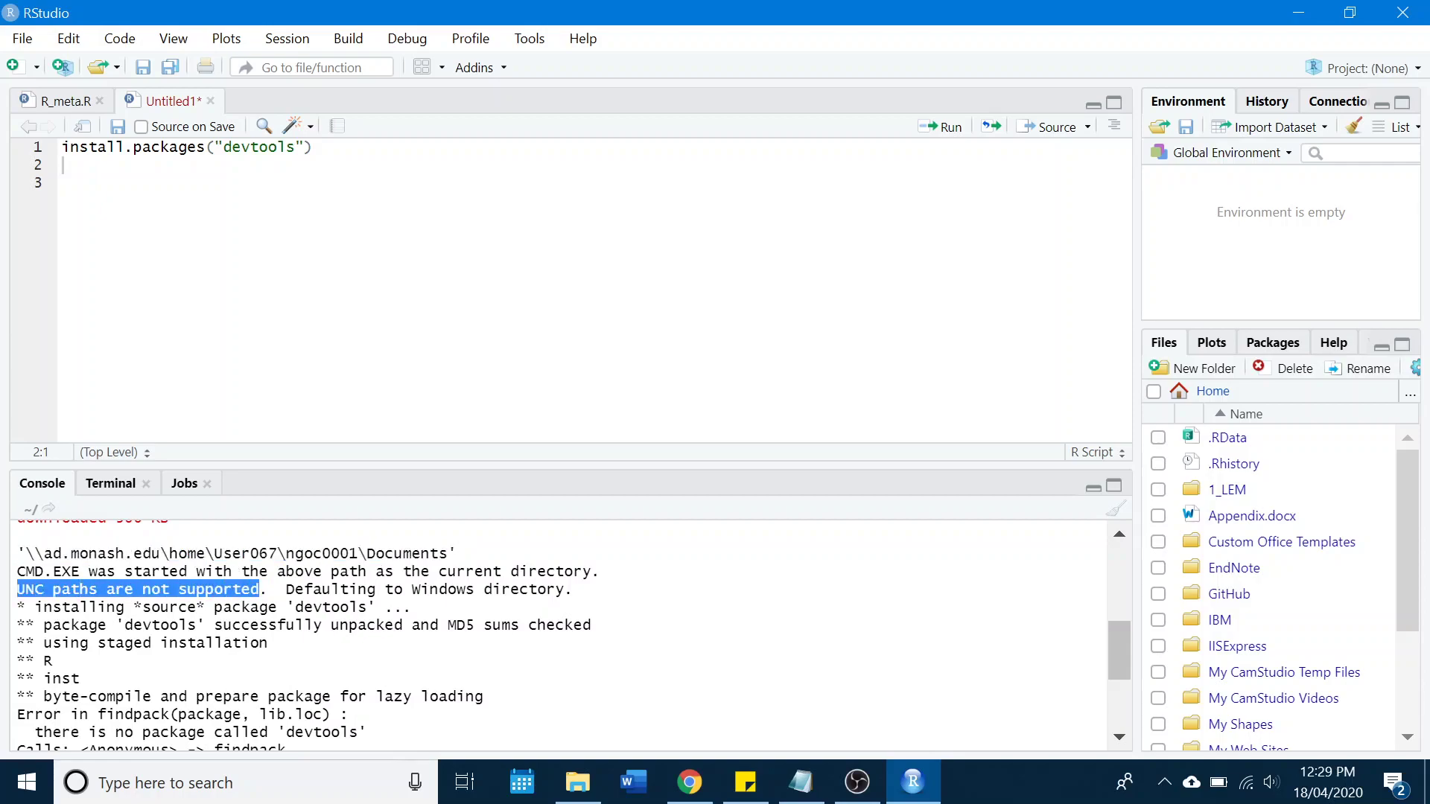
pyautogui.hotkey('ctrl', 'c')
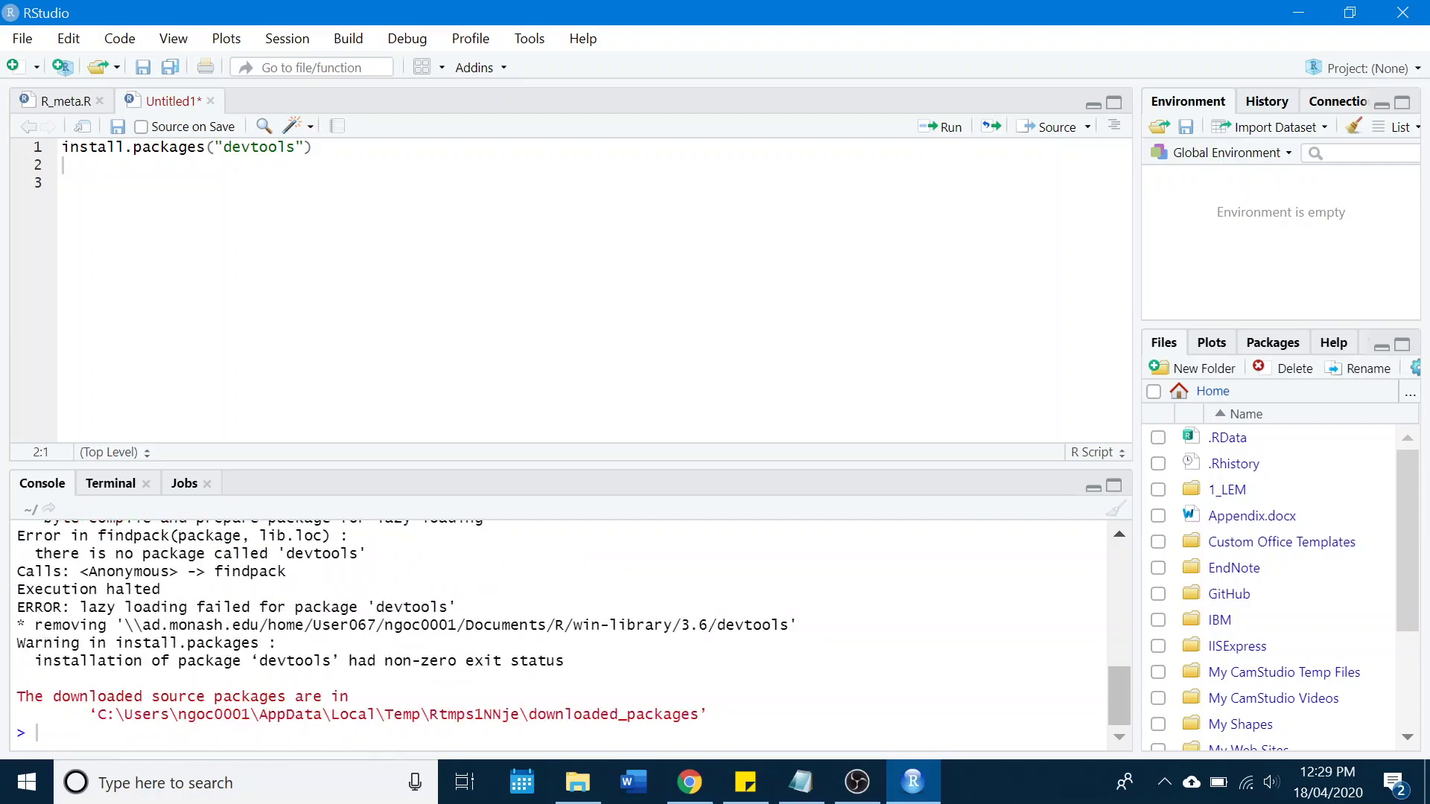
pyautogui.scroll(3, 574, 636)
pyautogui.scroll(2, 572, 636)
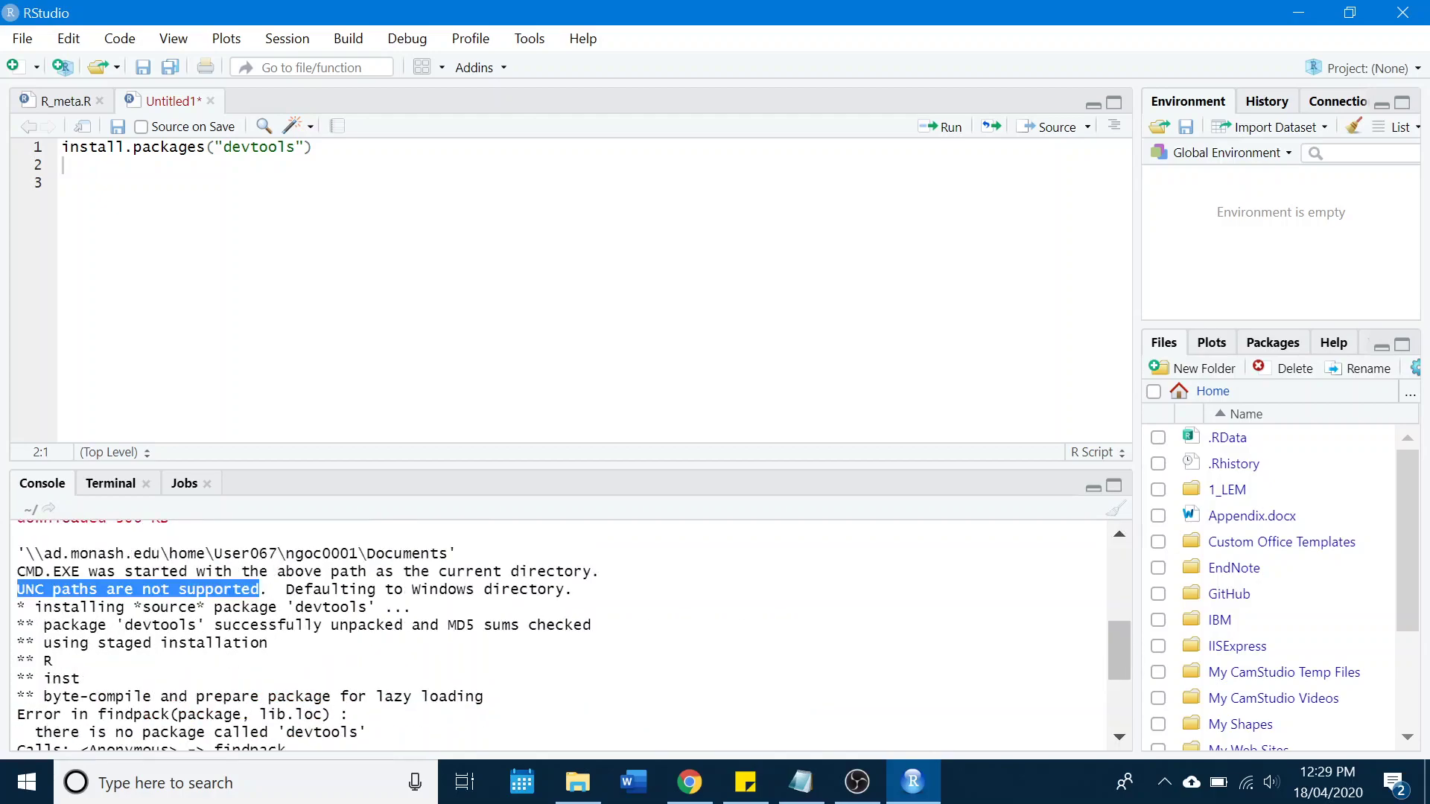
pyautogui.moveTo(26, 553); pyautogui.dragTo(456, 553)
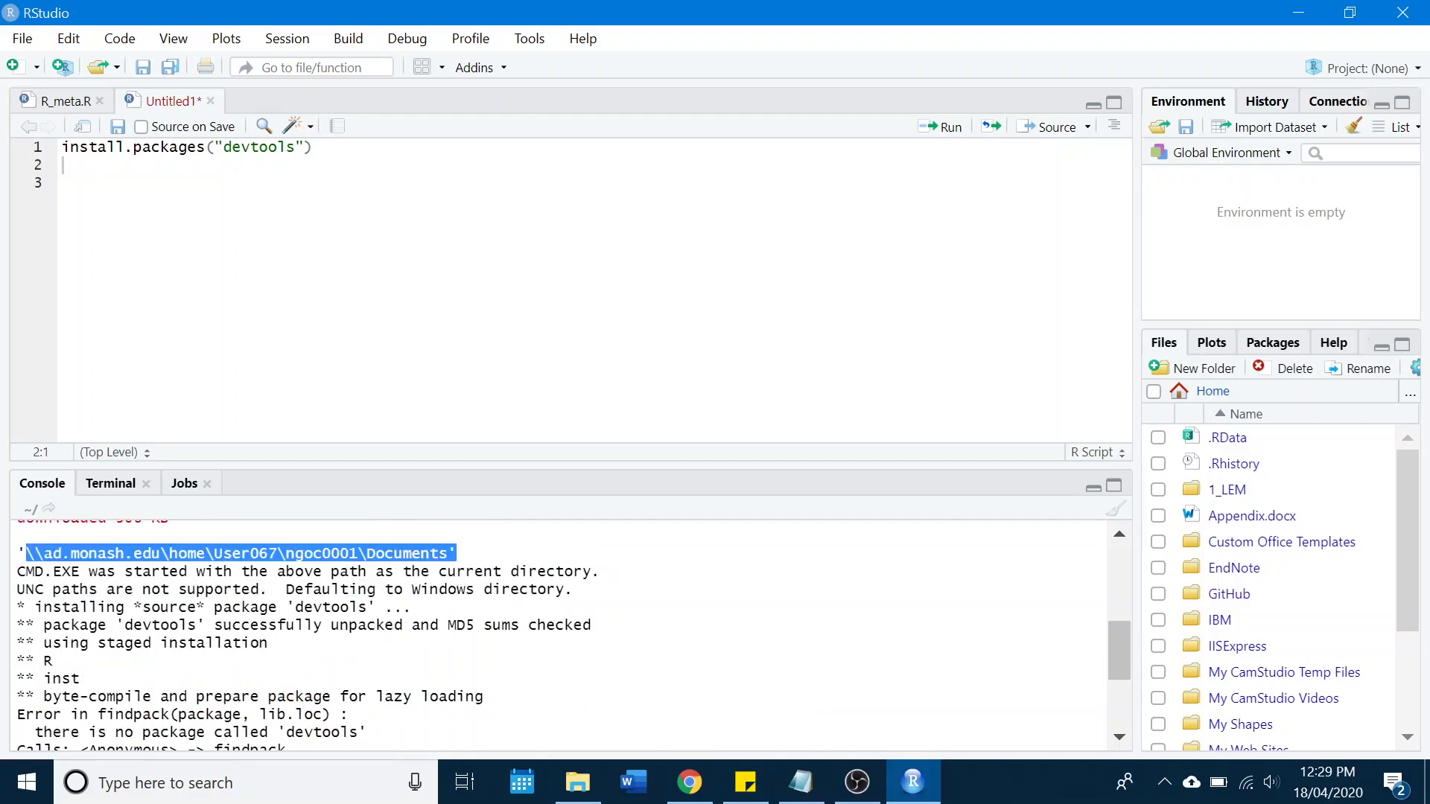
pyautogui.hotkey('ctrl', 'c')
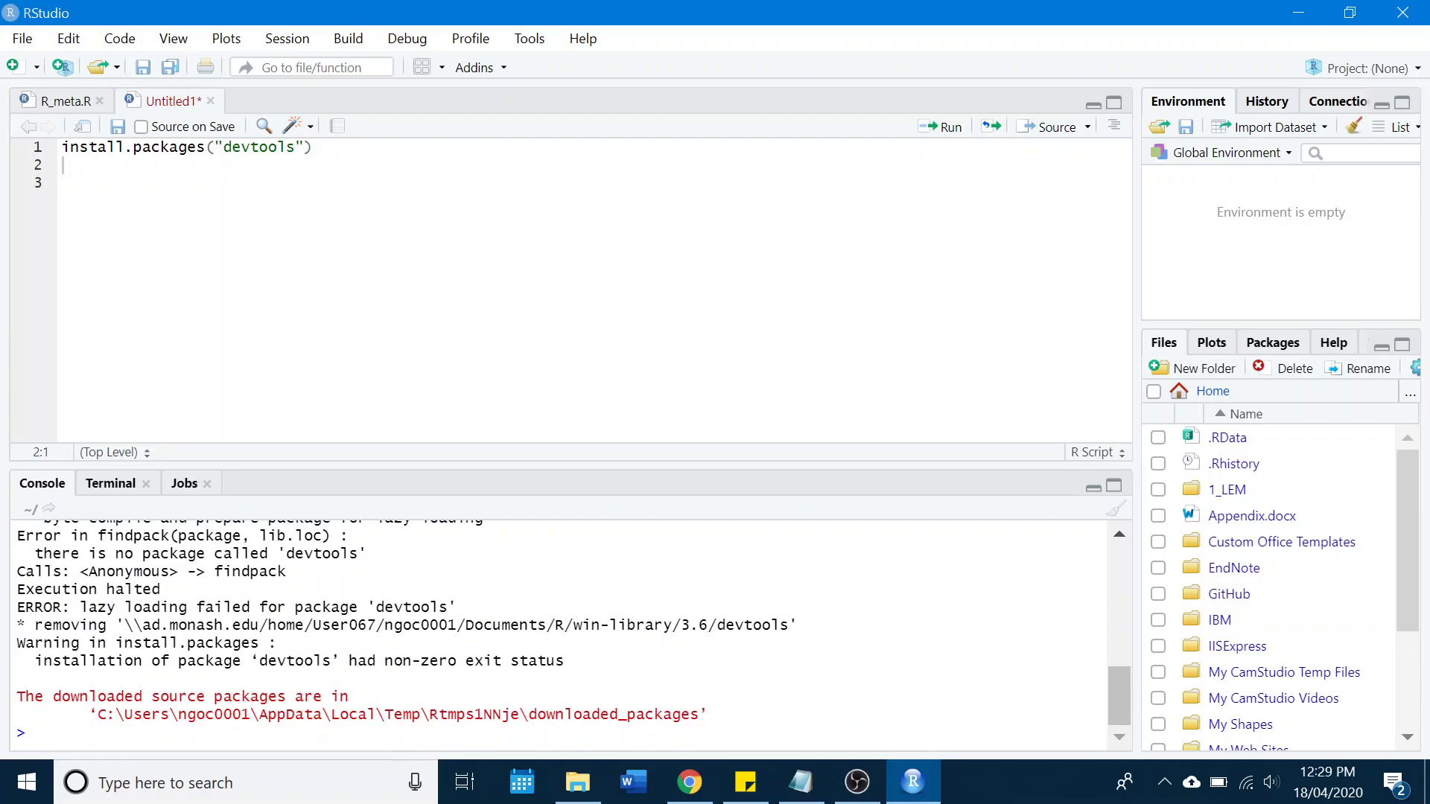
pyautogui.write('.libP')
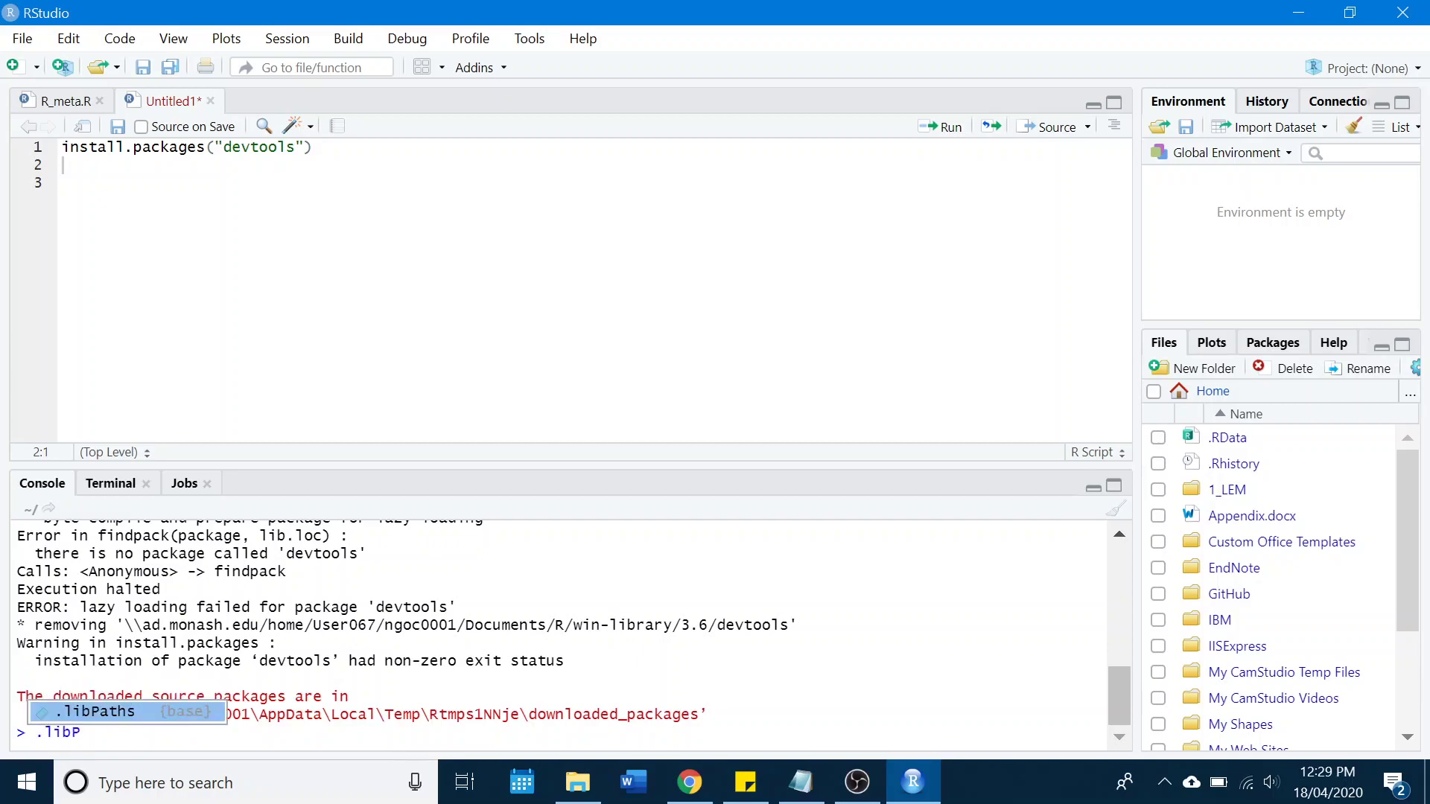
pyautogui.press('Tab')
pyautogui.write(')')
pyautogui.press('Return')
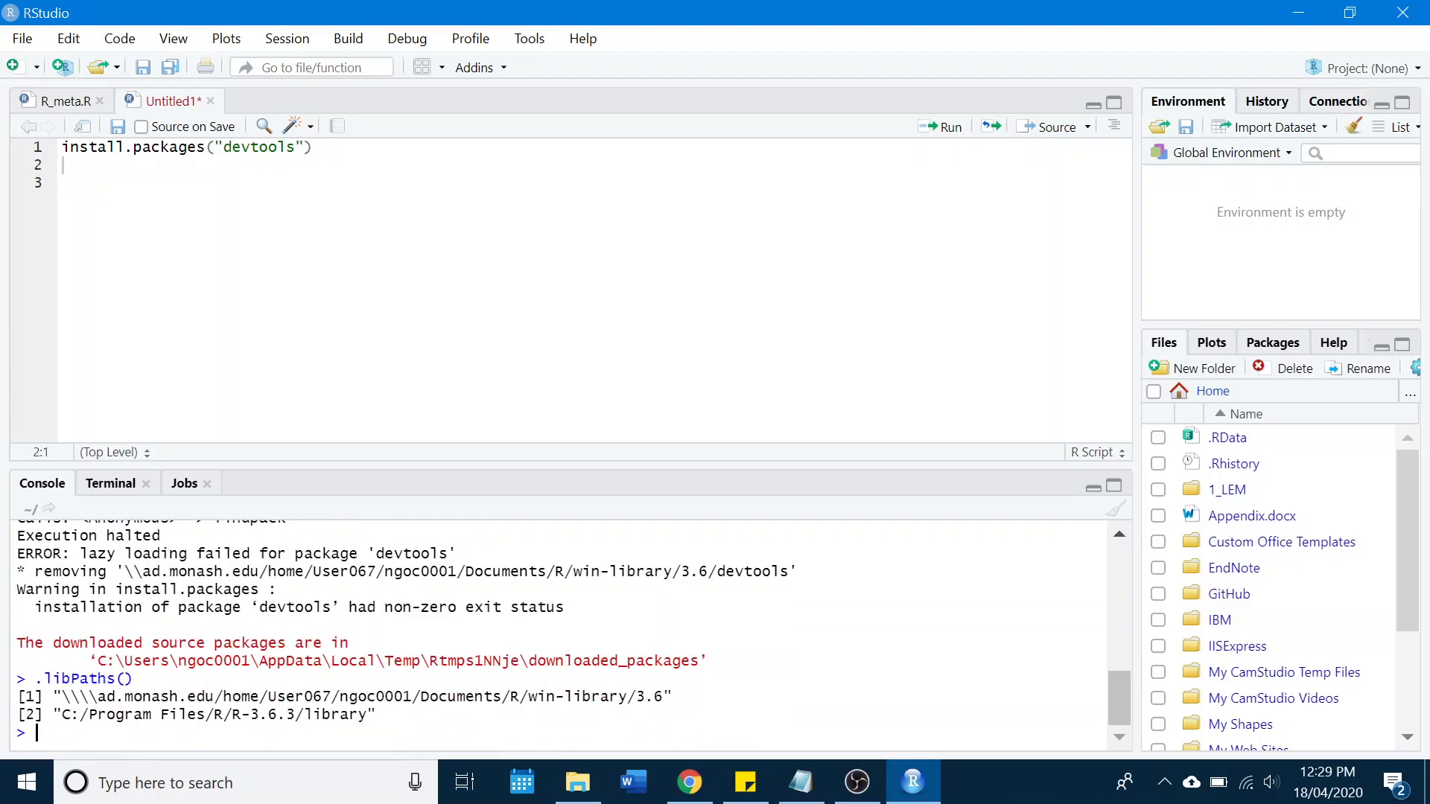
pyautogui.moveTo(675, 716); pyautogui.dragTo(22, 696)
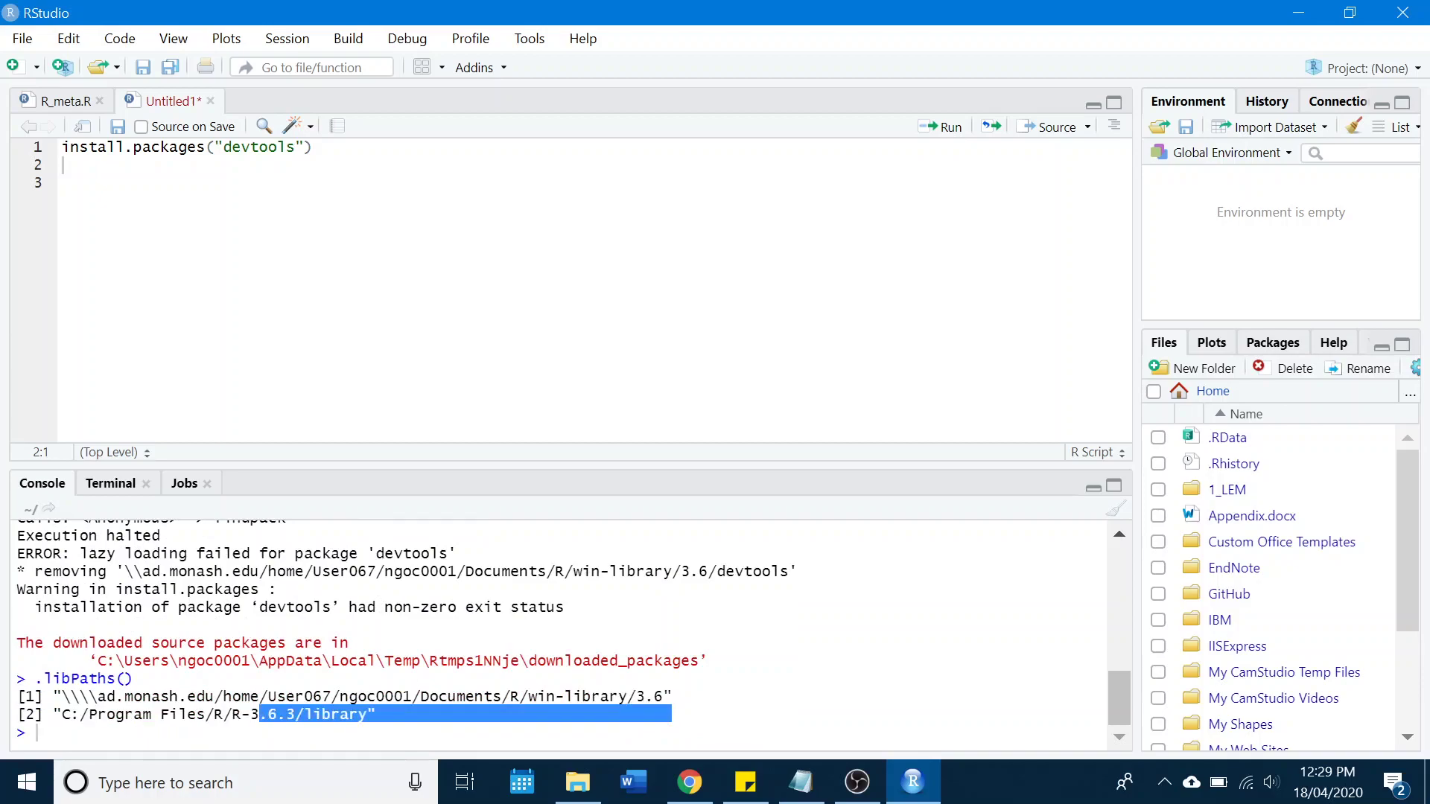
pyautogui.click(37, 733)
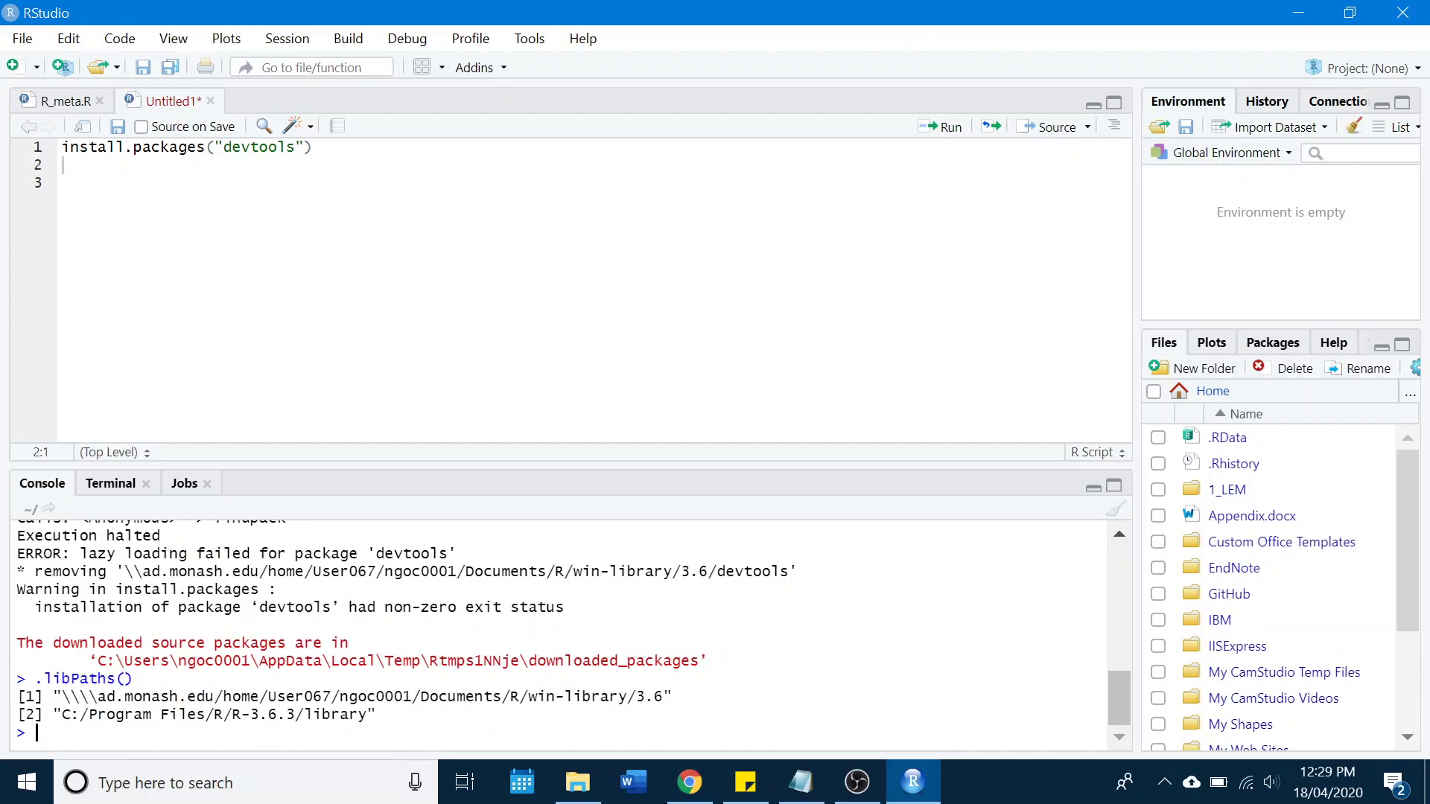
pyautogui.moveTo(70, 695)
pyautogui.mouseDown()
pyautogui.moveTo(672, 697)
pyautogui.moveTo(19, 716)
pyautogui.moveTo(377, 716)
pyautogui.mouseUp()
pyautogui.hotkey('ctrl', 'c')
pyautogui.moveTo(51, 716); pyautogui.dragTo(432, 715)
pyautogui.hotkey('ctrl', 'c')
pyautogui.moveTo(61, 697); pyautogui.dragTo(671, 696)
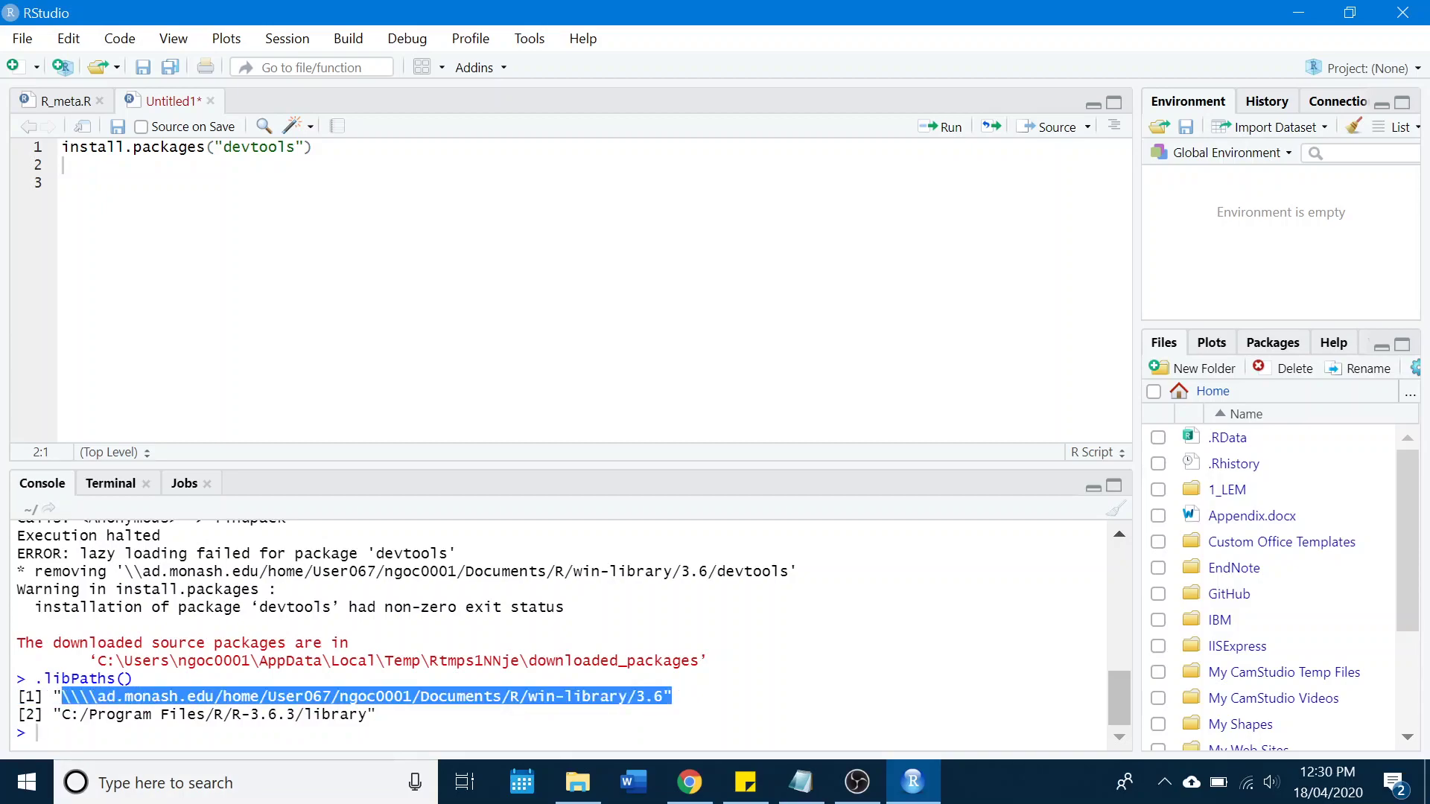
pyautogui.hotkey('ctrl', 'c')
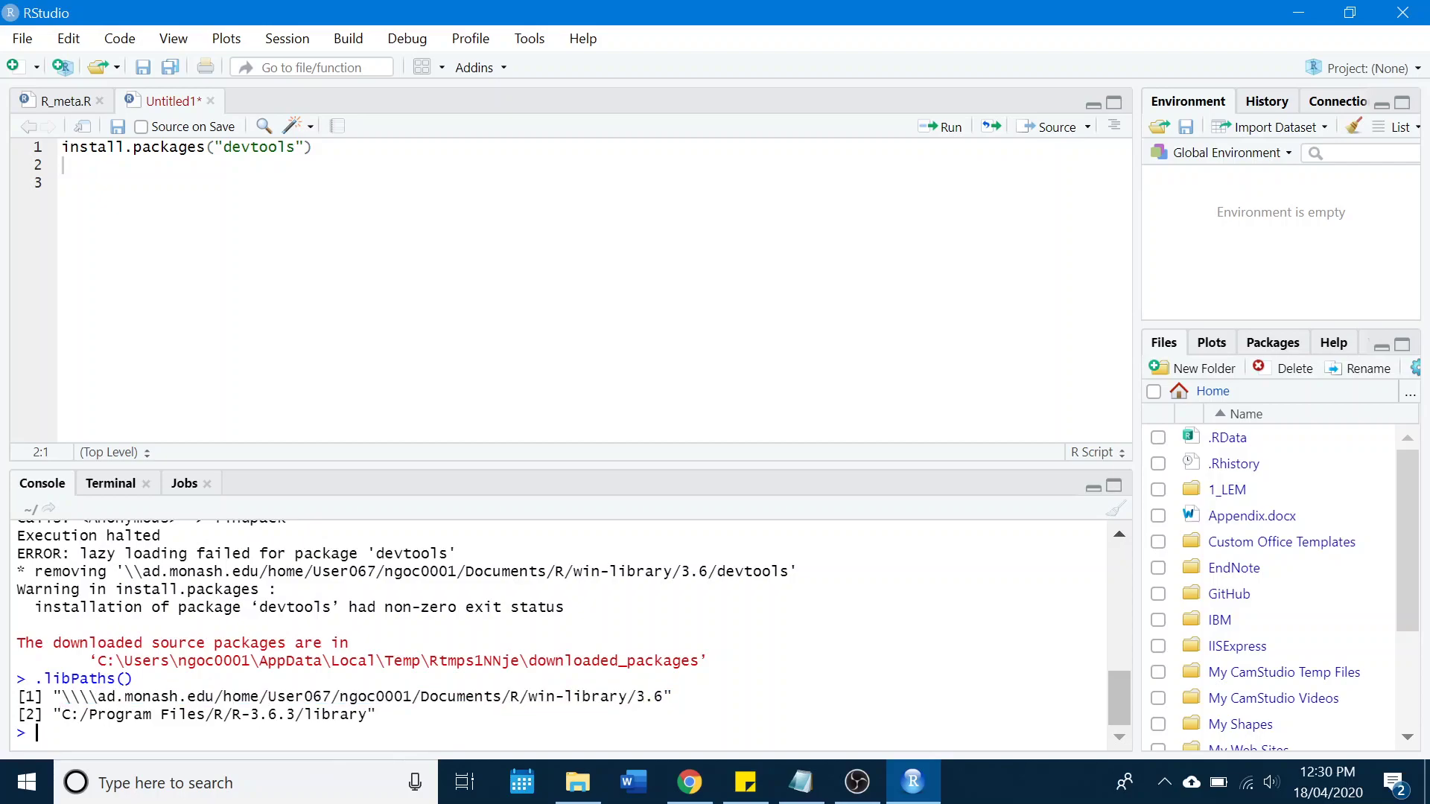
pyautogui.moveTo(52, 714); pyautogui.dragTo(377, 714)
pyautogui.hotkey('ctrl', 'c')
pyautogui.moveTo(61, 713); pyautogui.dragTo(378, 714)
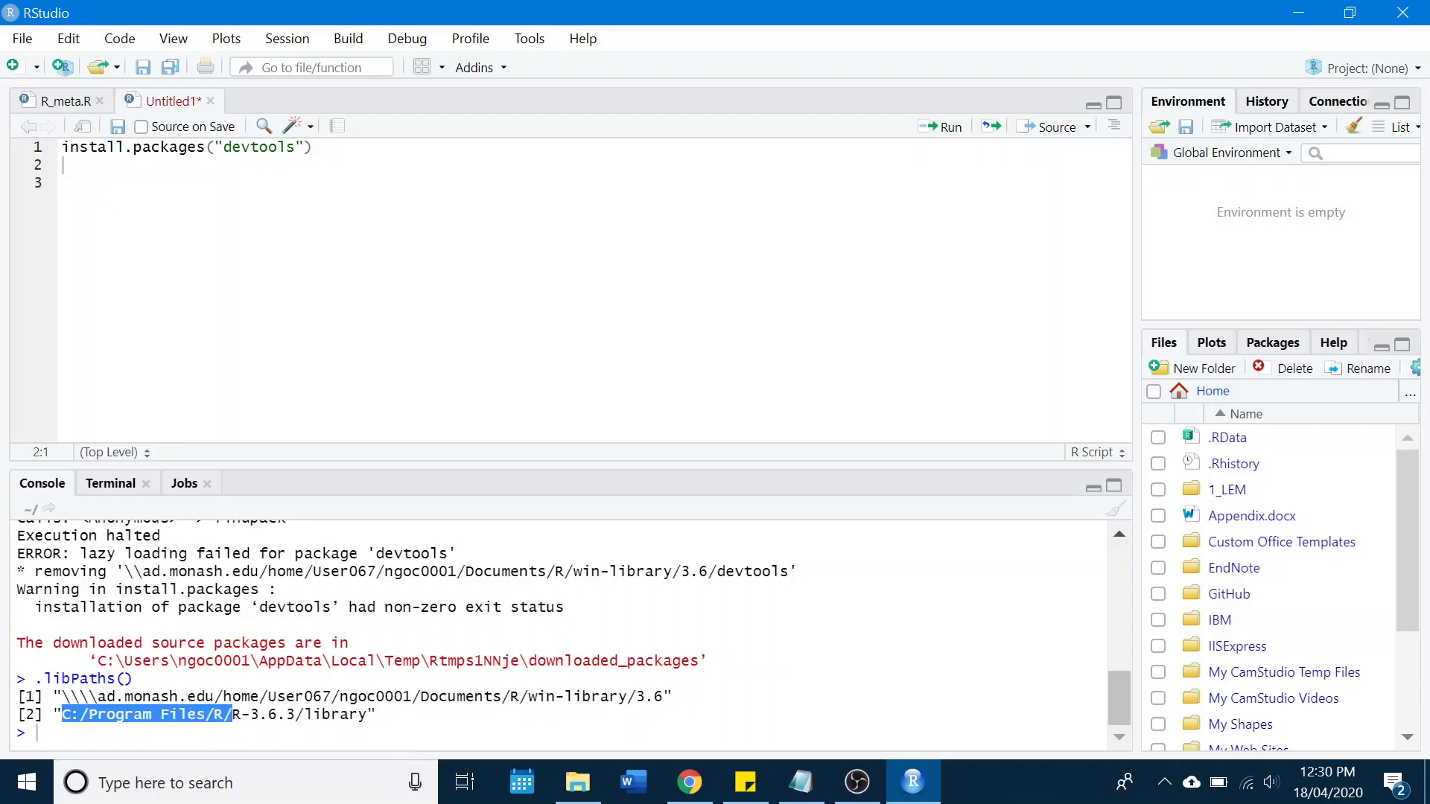
pyautogui.hotkey('ctrl', 'c')
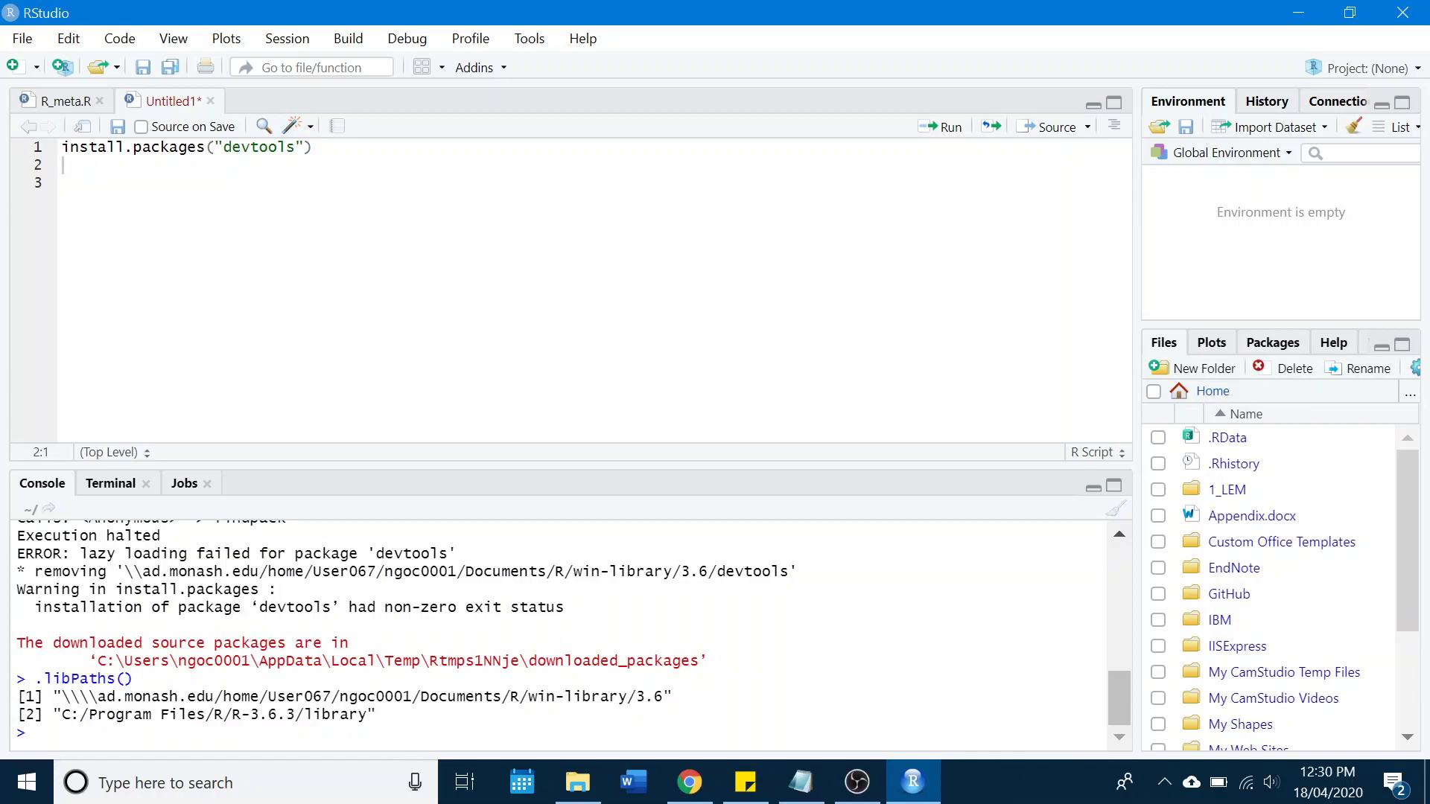
pyautogui.write('path')
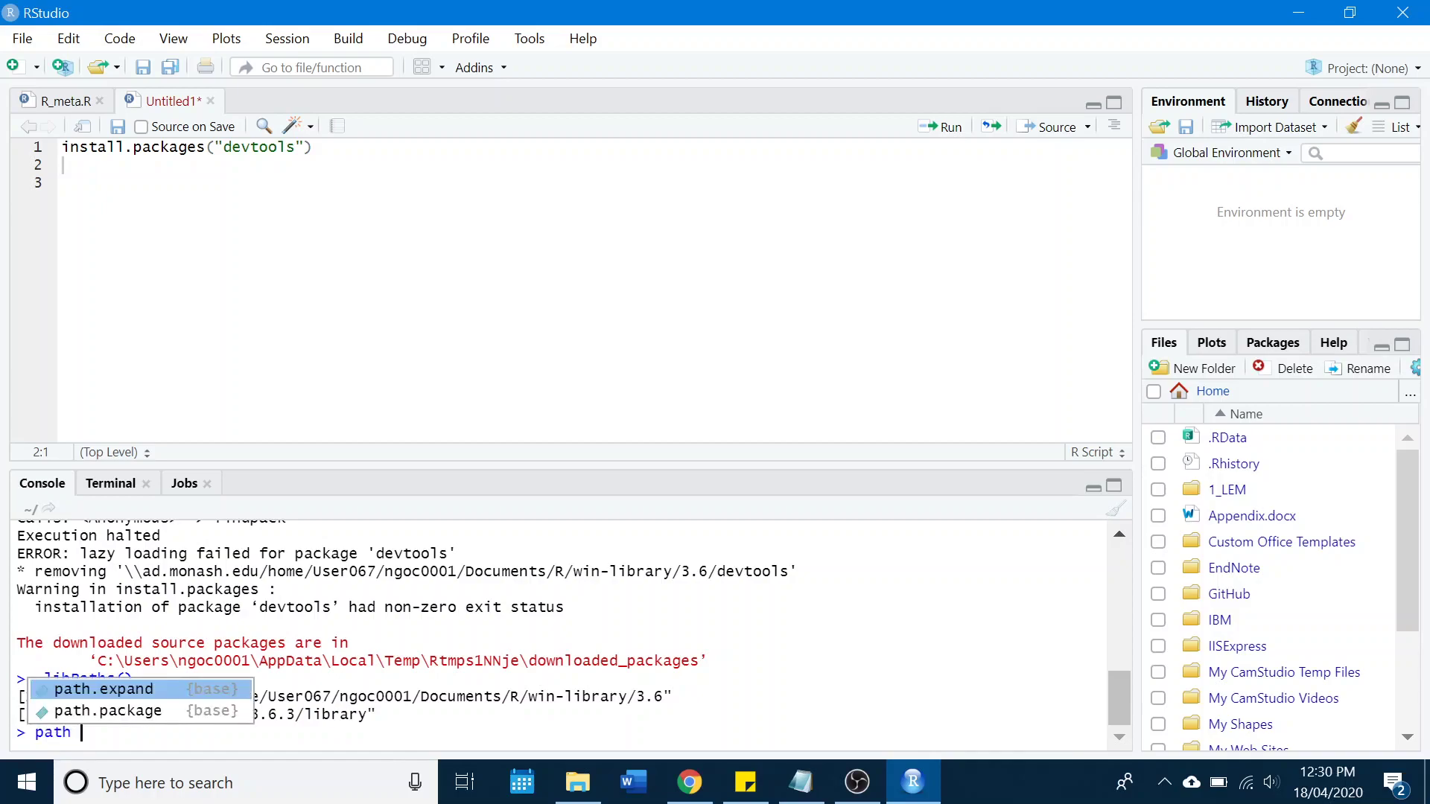
pyautogui.write(' <- ')
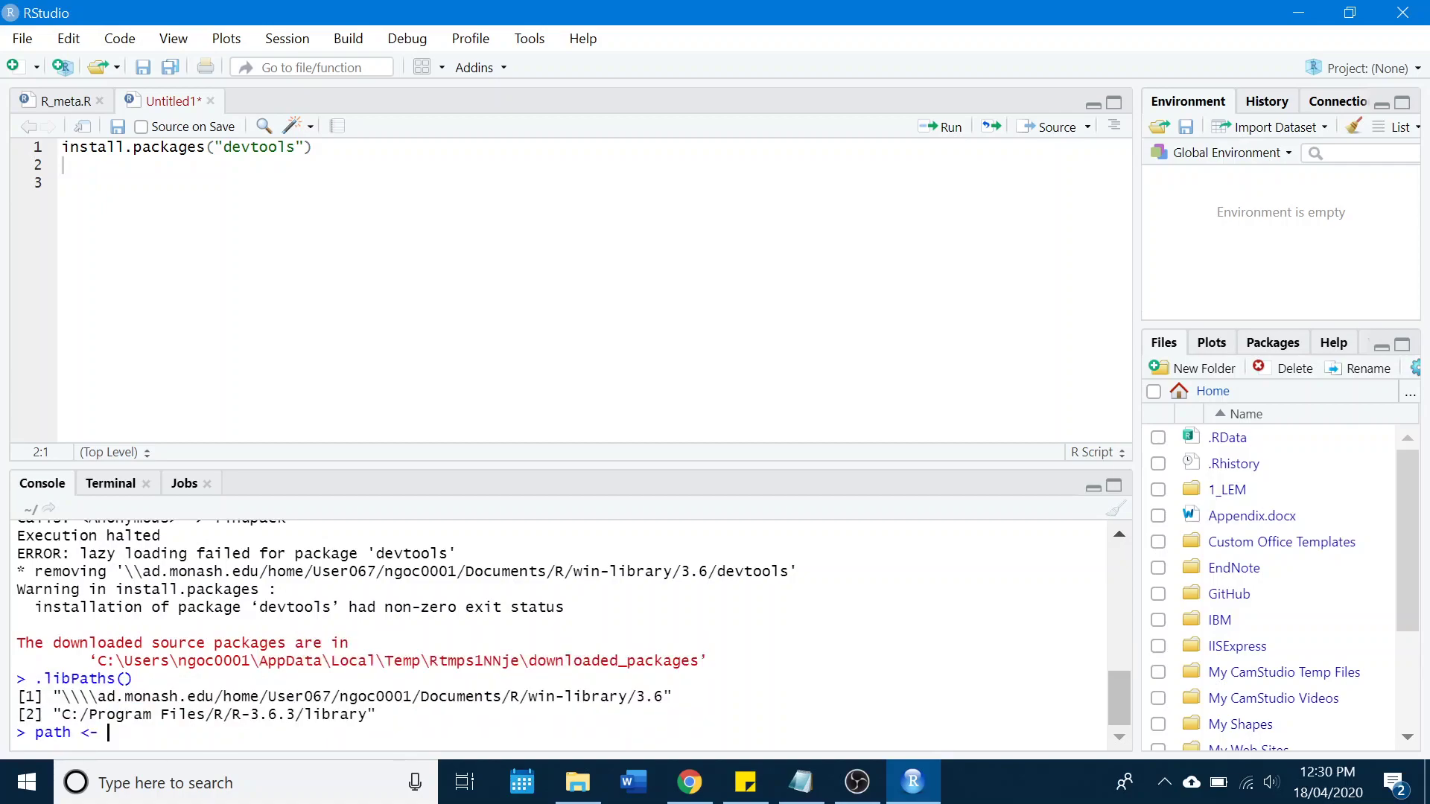
pyautogui.write('.lib')
# Step: Run path <- .libPaths() to store the two library paths in path
pyautogui.press('Tab')
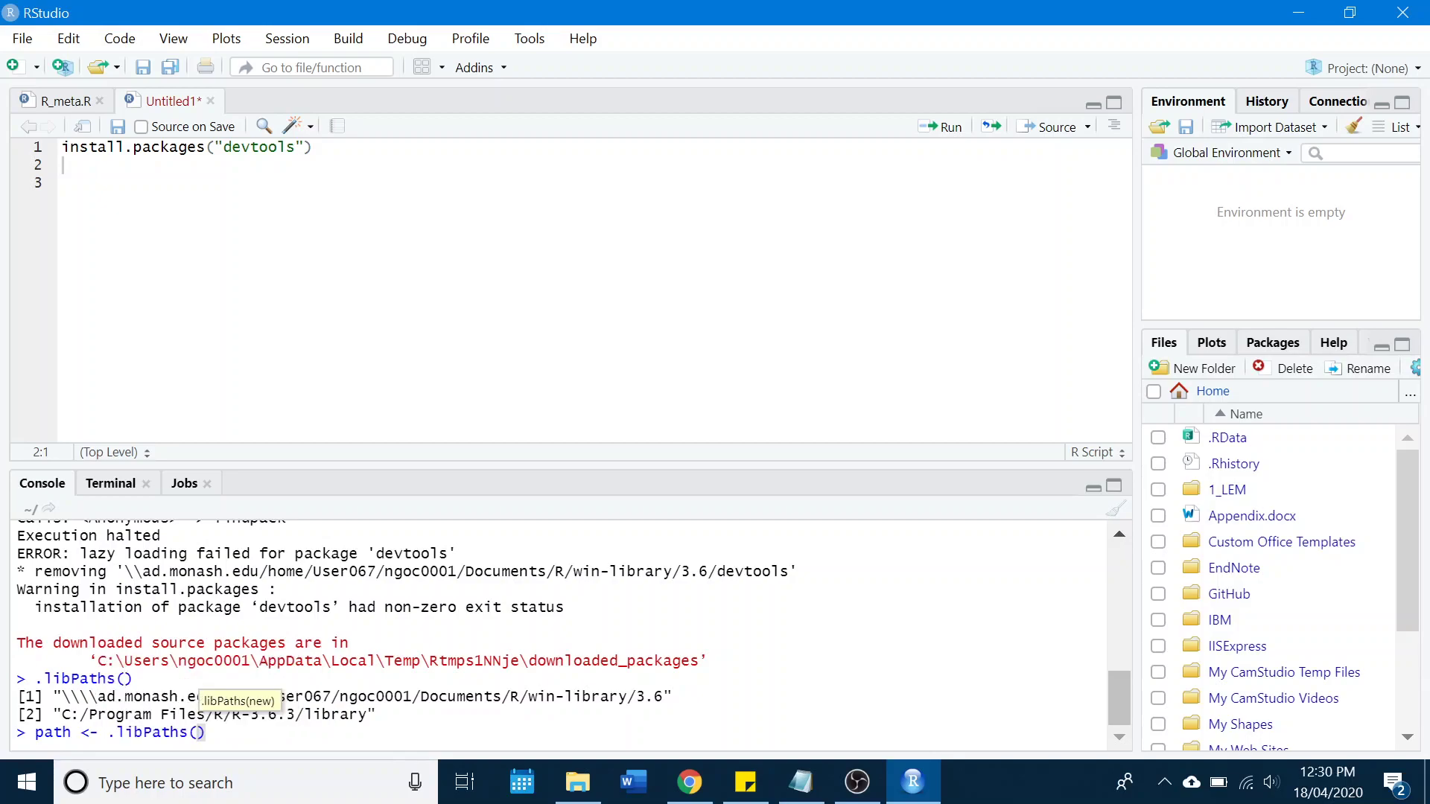
pyautogui.press('Return')
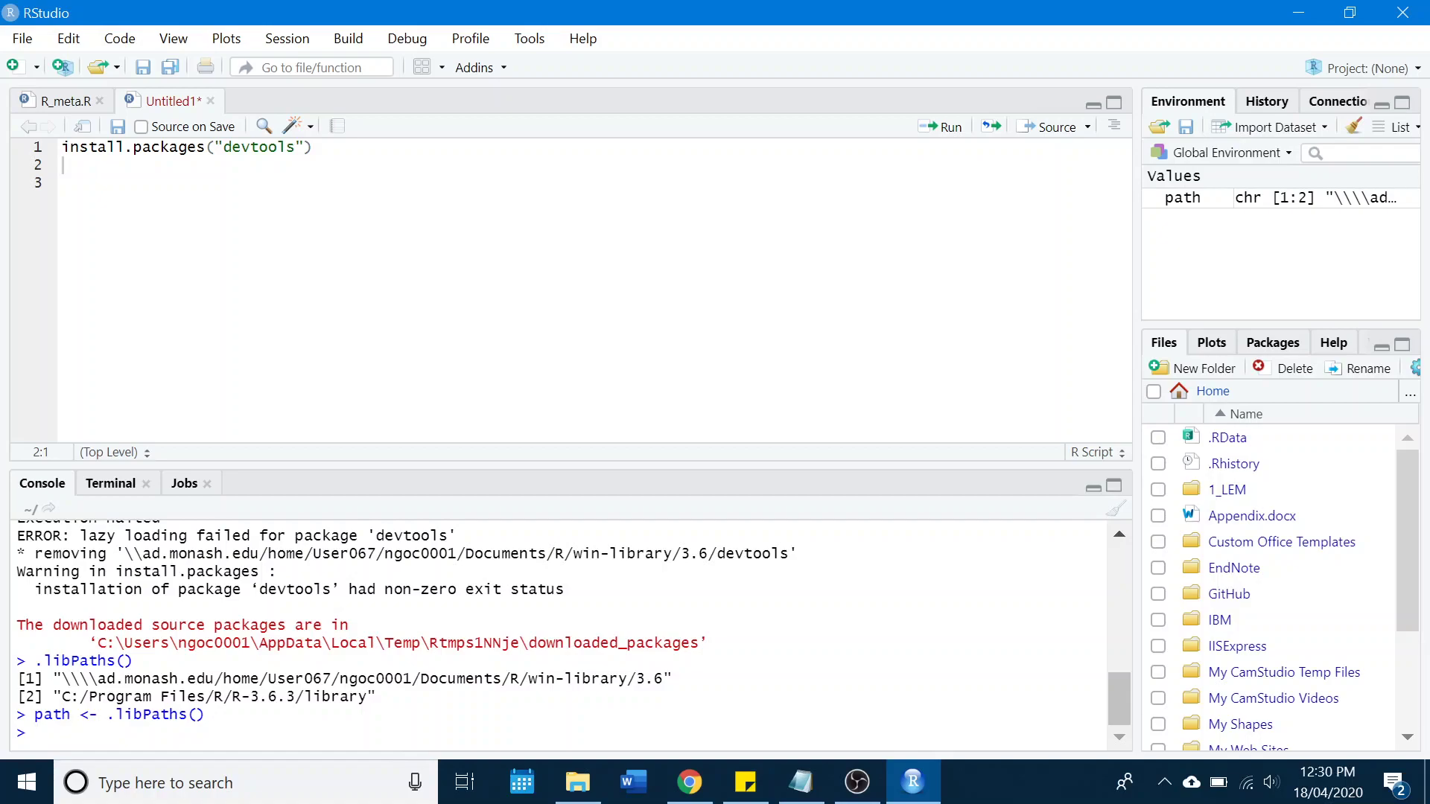
# Step: Highlight the network library path [1] and the local R-3.6.3 library path [2] in the console
pyautogui.moveTo(378, 696); pyautogui.dragTo(51, 696)
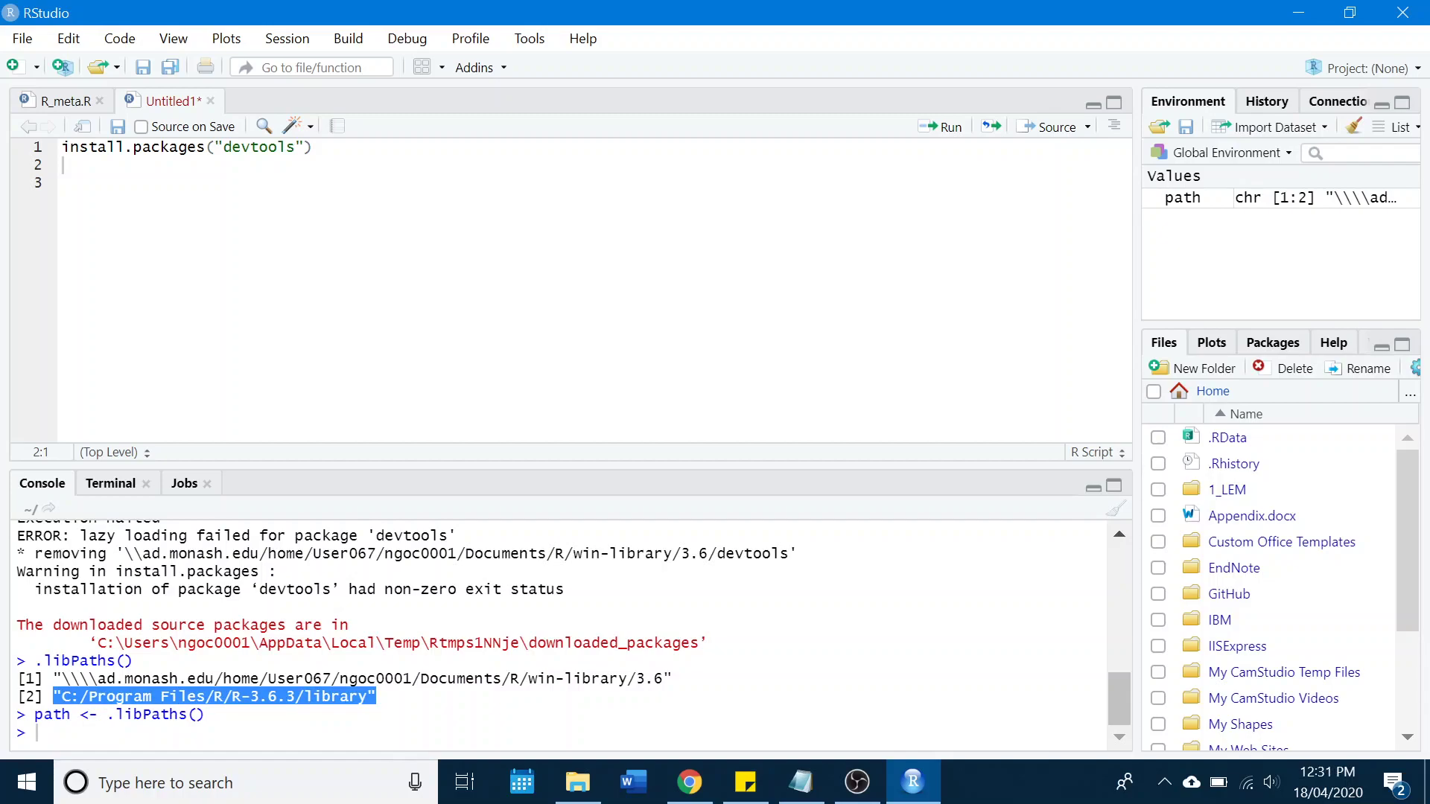
pyautogui.moveTo(672, 678); pyautogui.dragTo(51, 678)
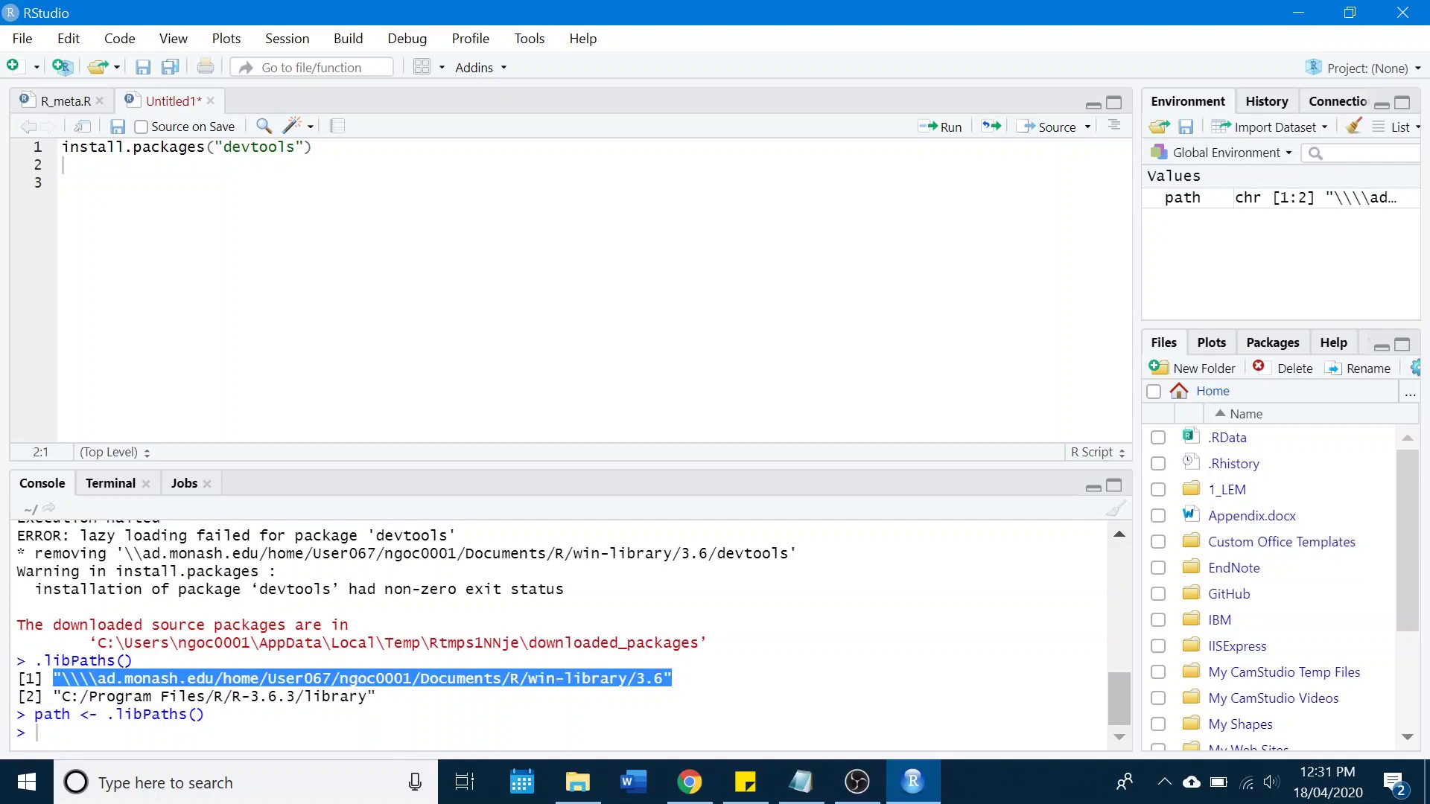
pyautogui.moveTo(378, 696); pyautogui.dragTo(52, 697)
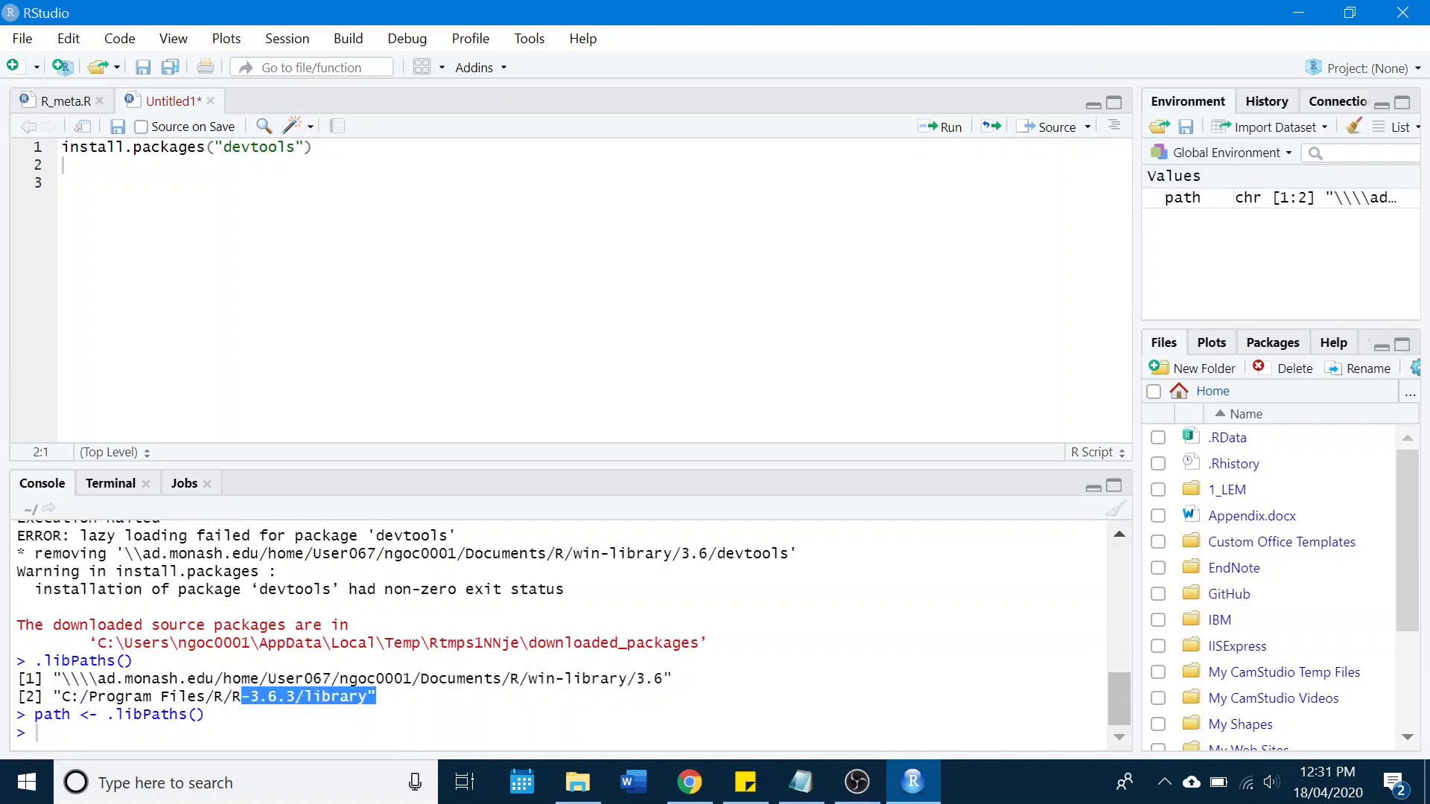
pyautogui.click(37, 733)
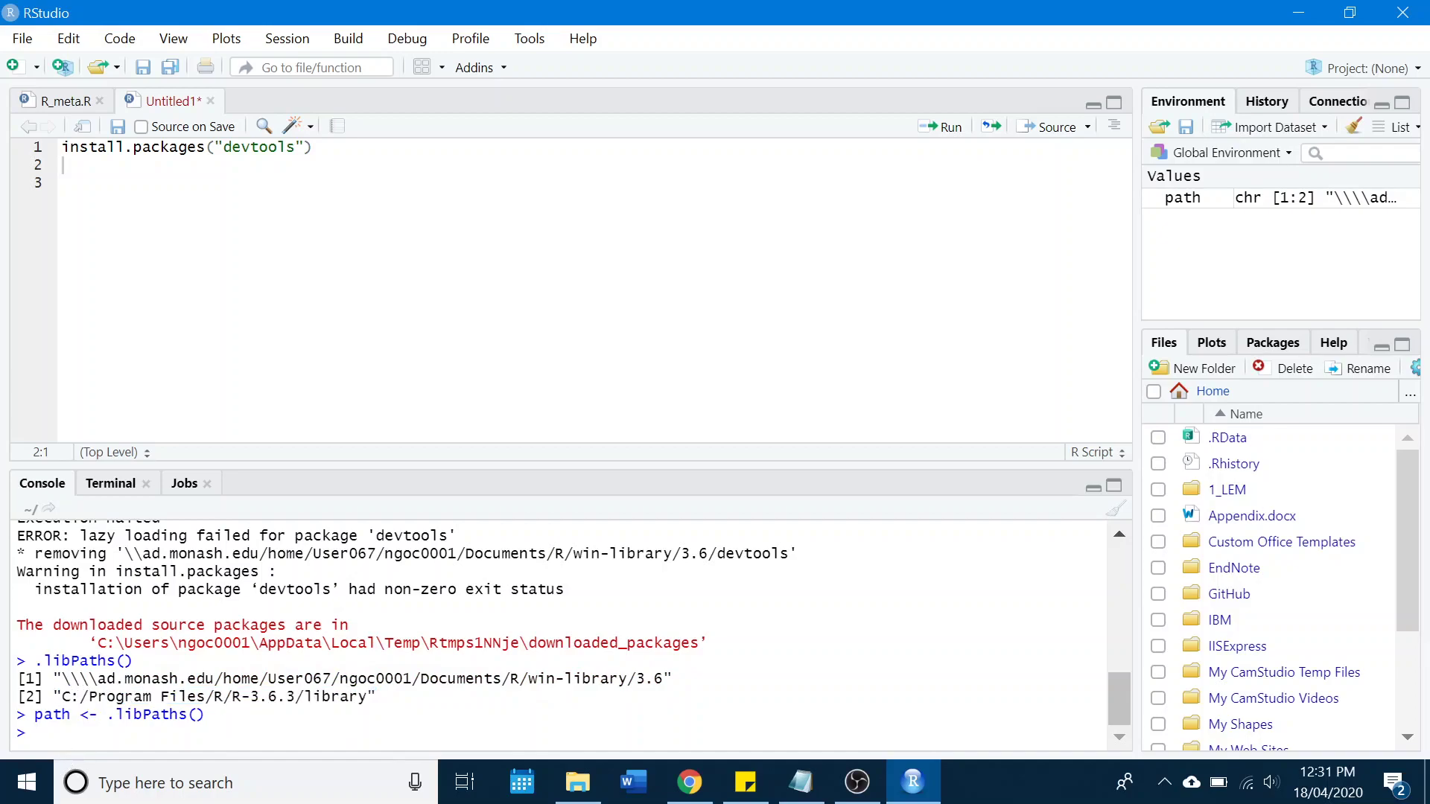
pyautogui.write('new')
pyautogui.write('path ')
pyautogui.write('<- ')
pyautogui.write('c(')
pyautogui.write('path')
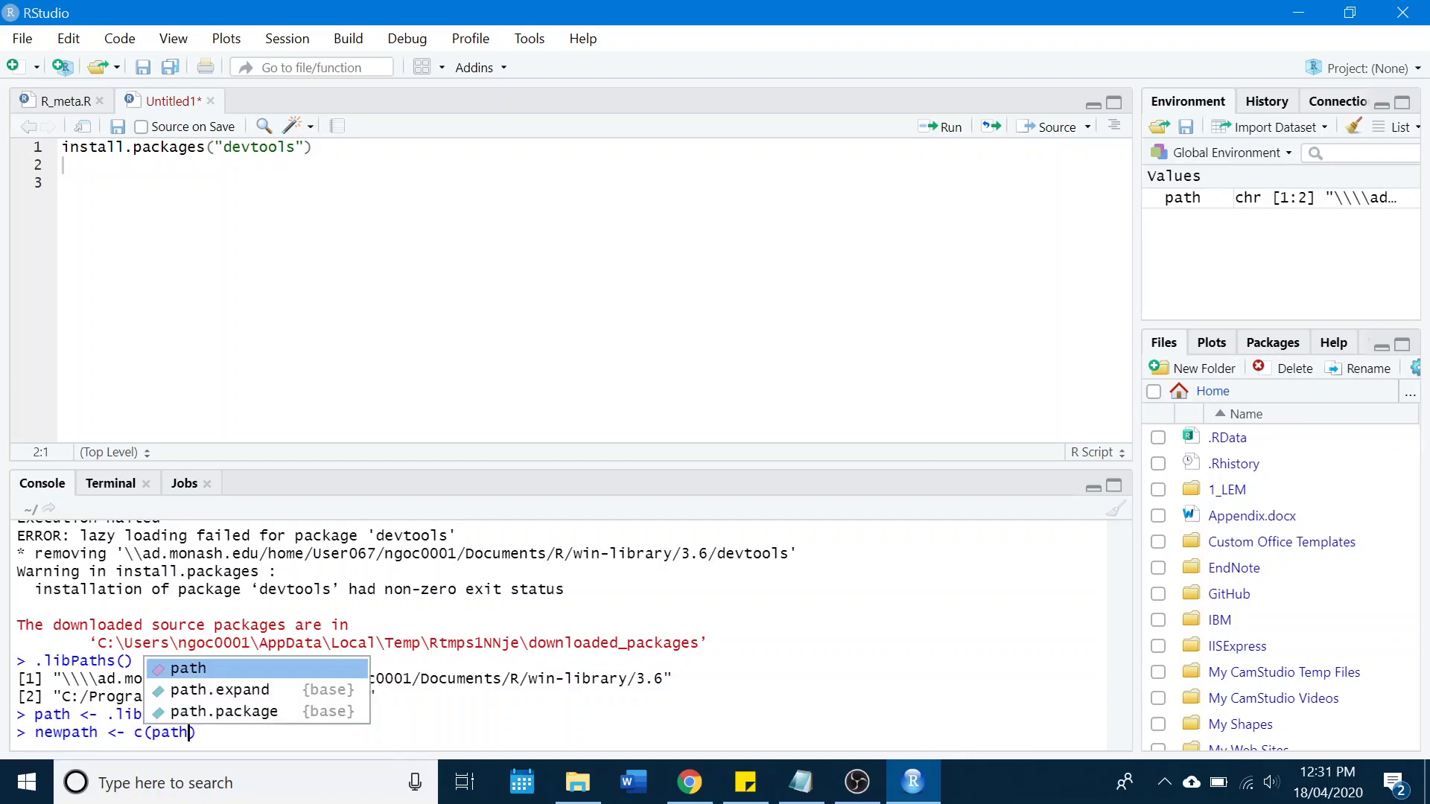
pyautogui.write('[')
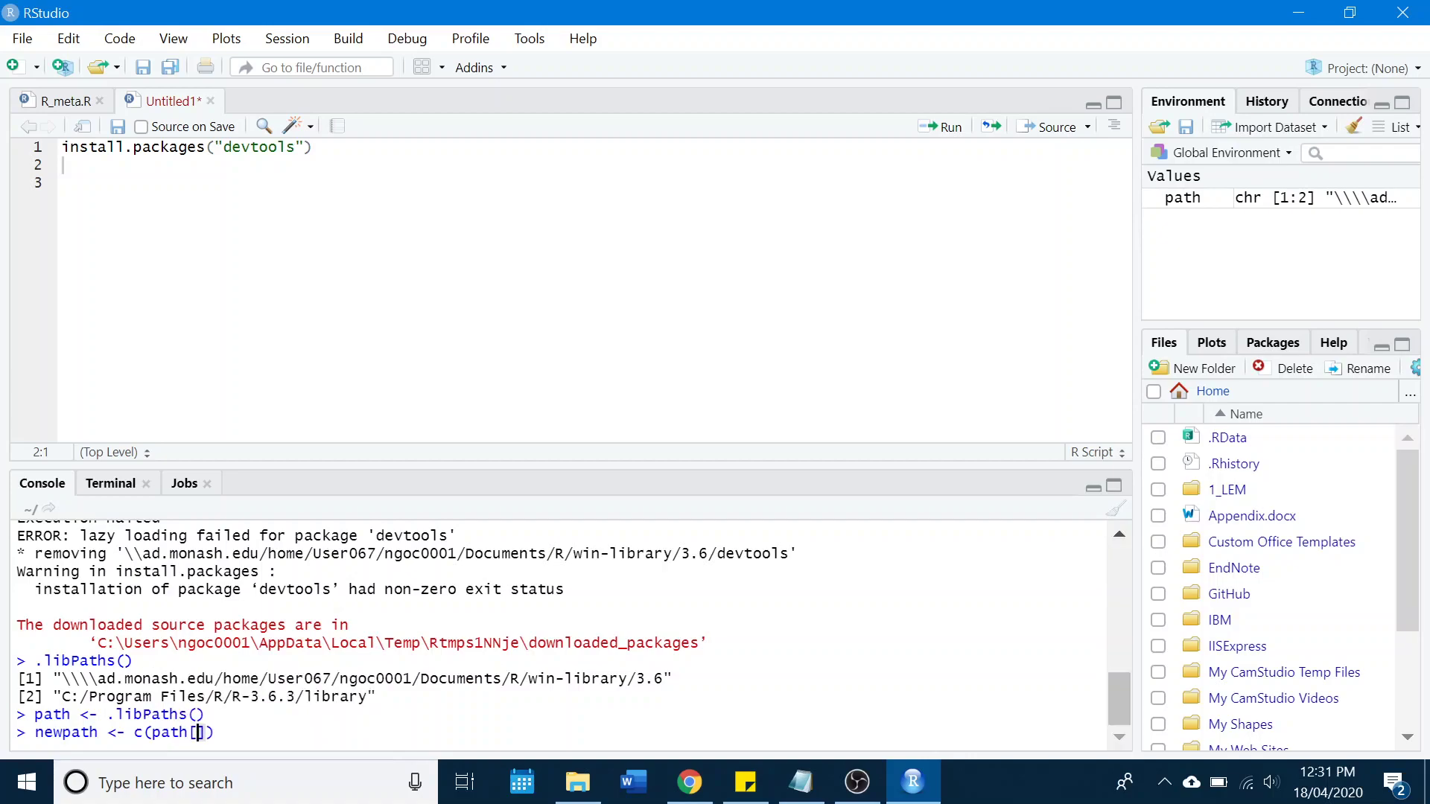
pyautogui.write('2]')
pyautogui.write(', path')
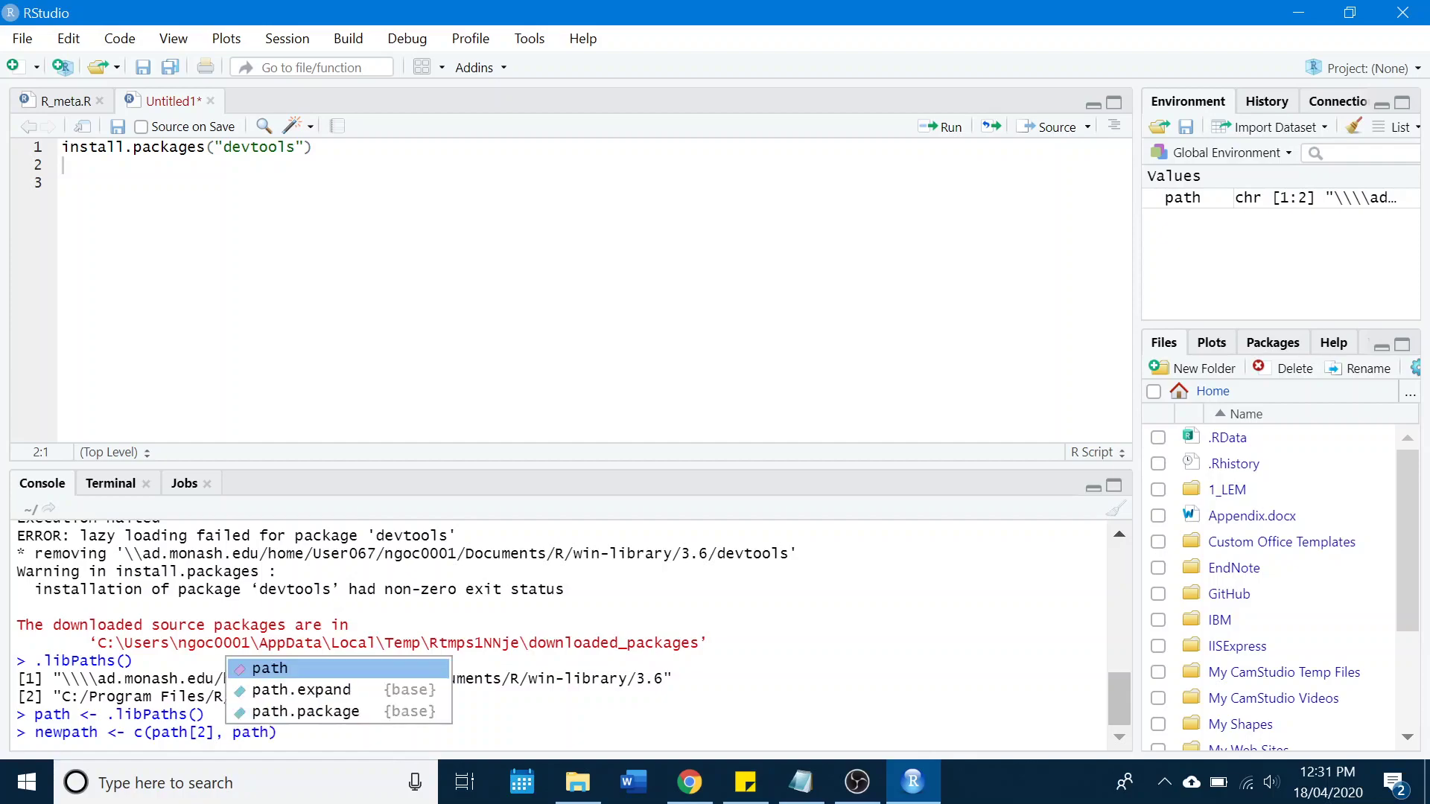
pyautogui.write('[1])')
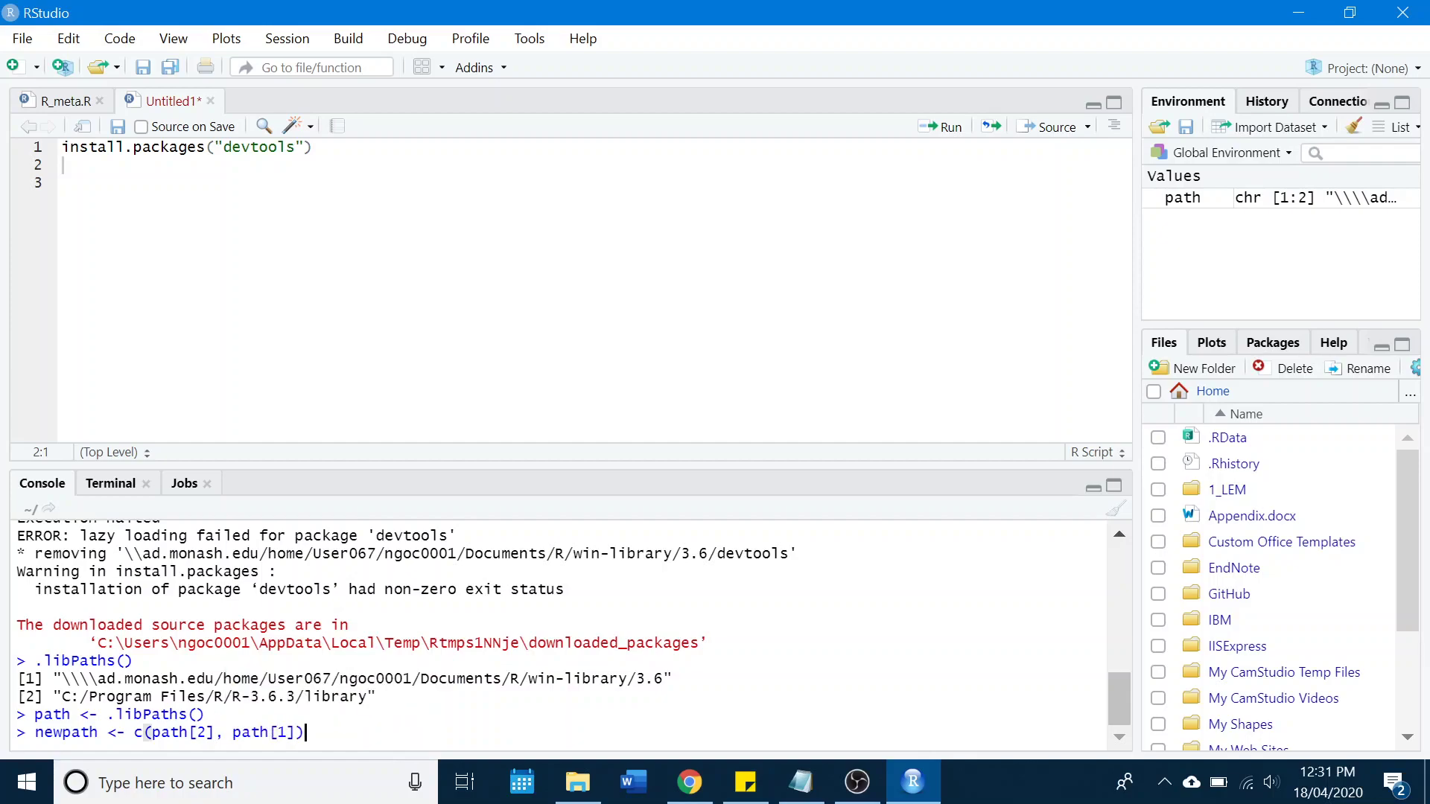
# Step: Run newpath <- c(path[2], path[1]) putting the local library first
pyautogui.press('Return')
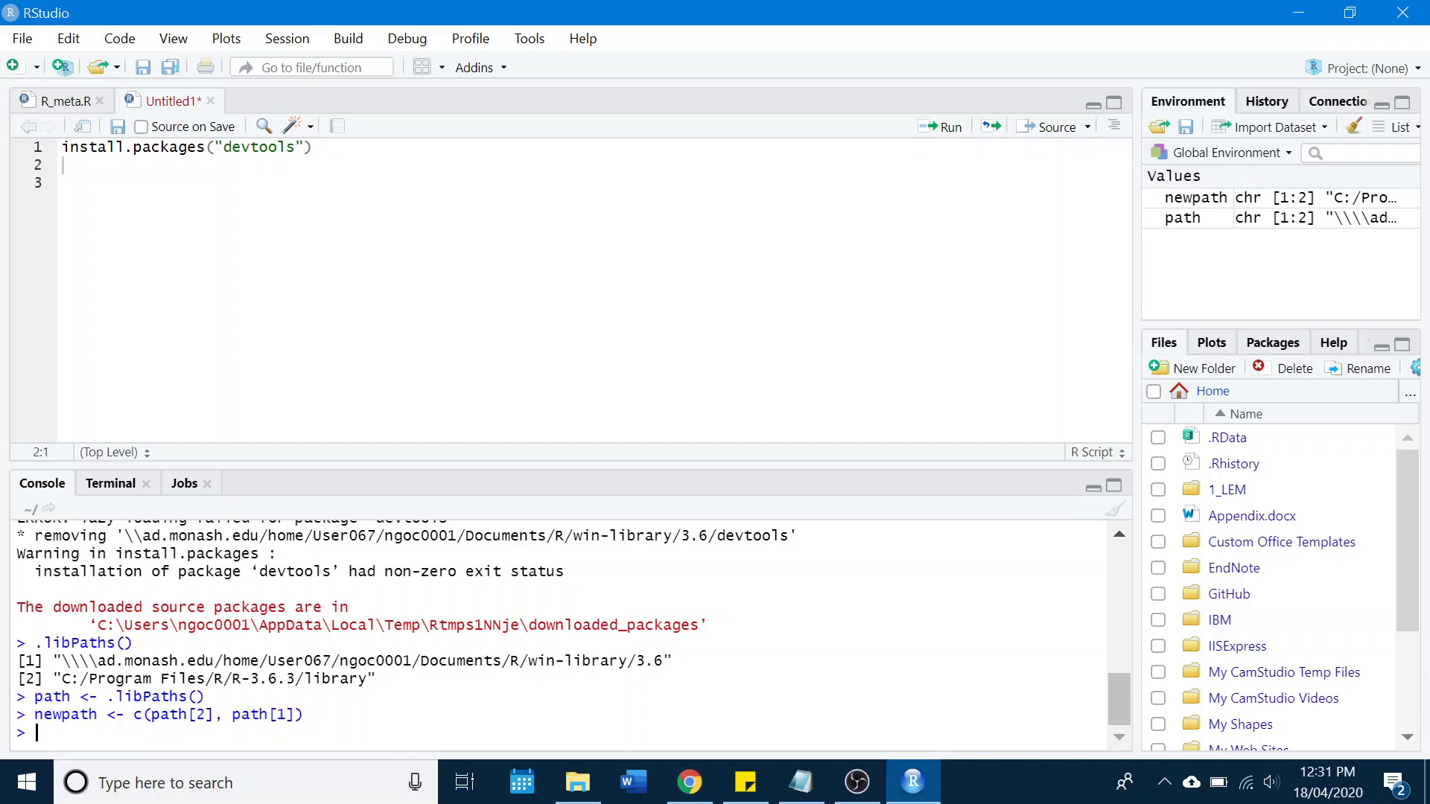
# Step: Run .libPaths(newpath) to apply the reordered library paths
pyautogui.moveTo(51, 661); pyautogui.dragTo(392, 678)
pyautogui.click(391, 678)
pyautogui.write('li')
pyautogui.press('Tab')
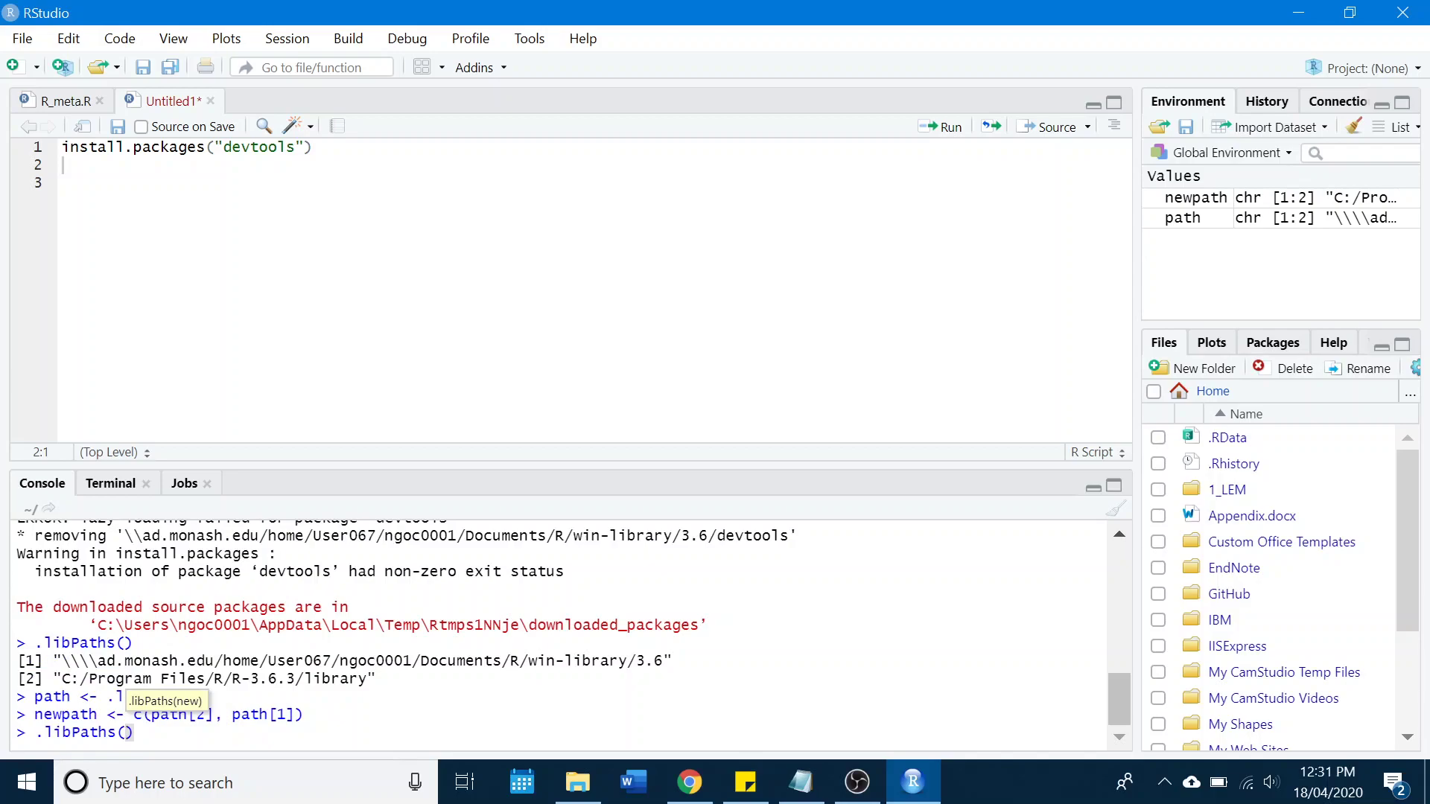
pyautogui.write('newpath')
pyautogui.press('Return')
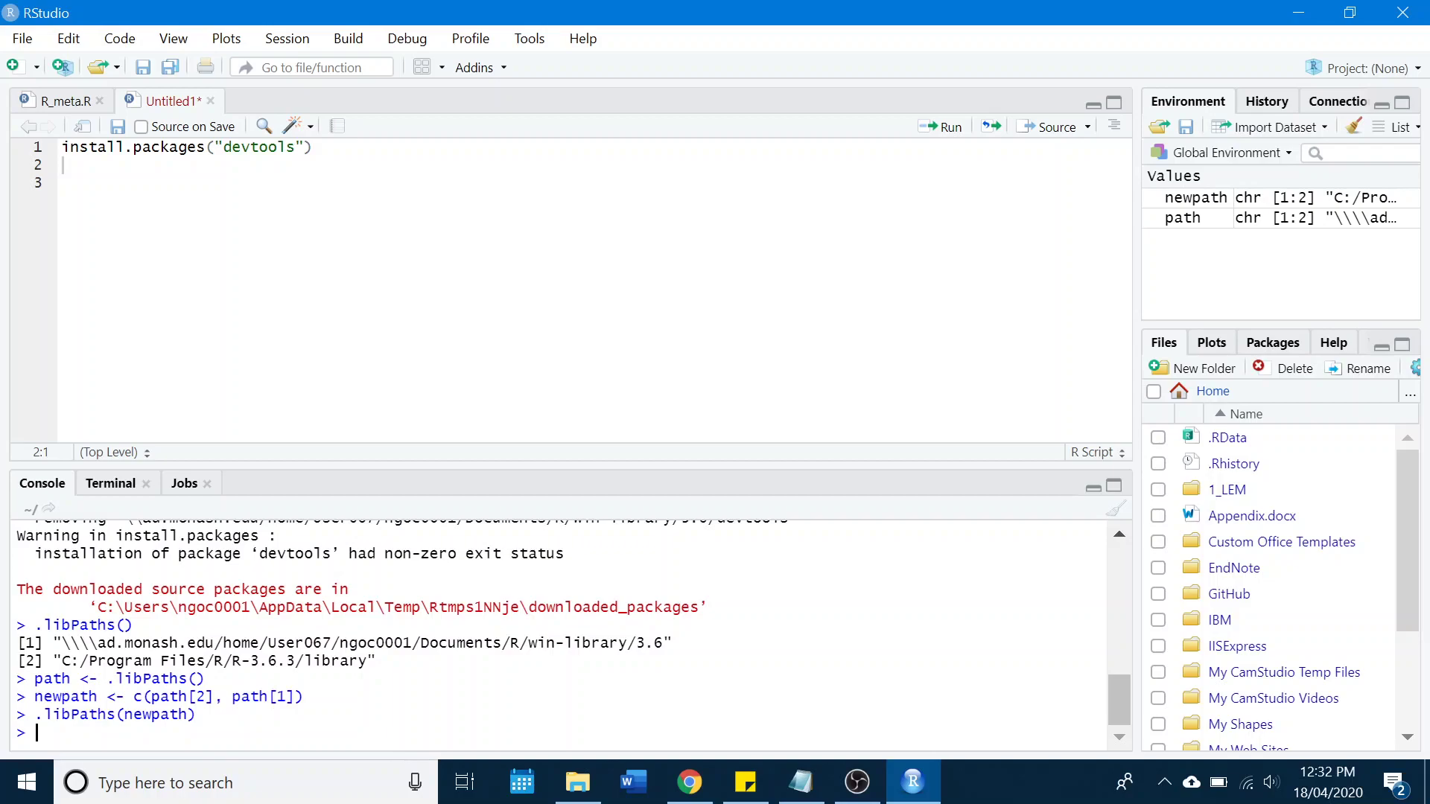
pyautogui.write('lab')
# Step: Run .libPaths() to list the current library path order
pyautogui.press('BackSpace')
pyautogui.press('BackSpace')
pyautogui.write('ib')
pyautogui.press('Tab')
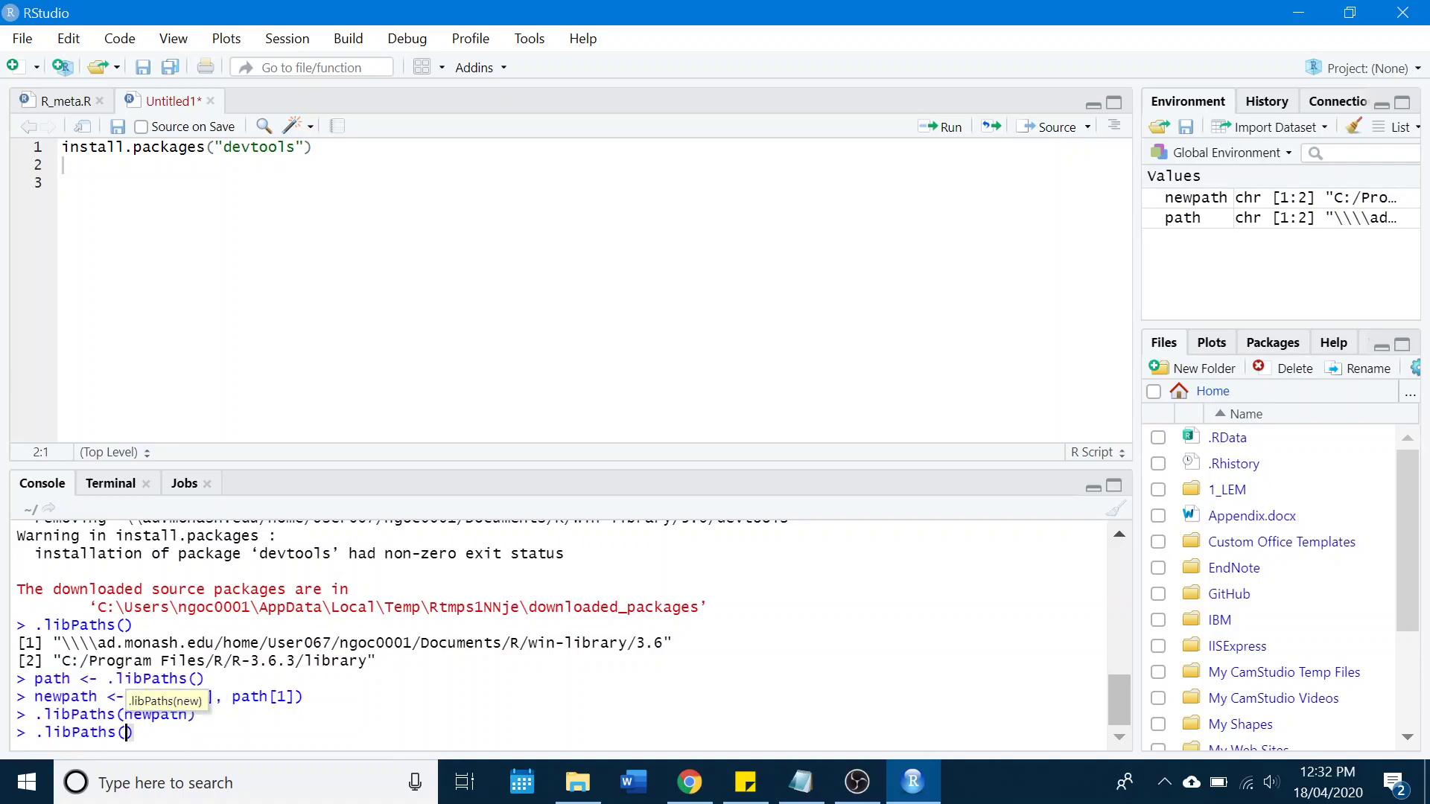
pyautogui.press('Return')
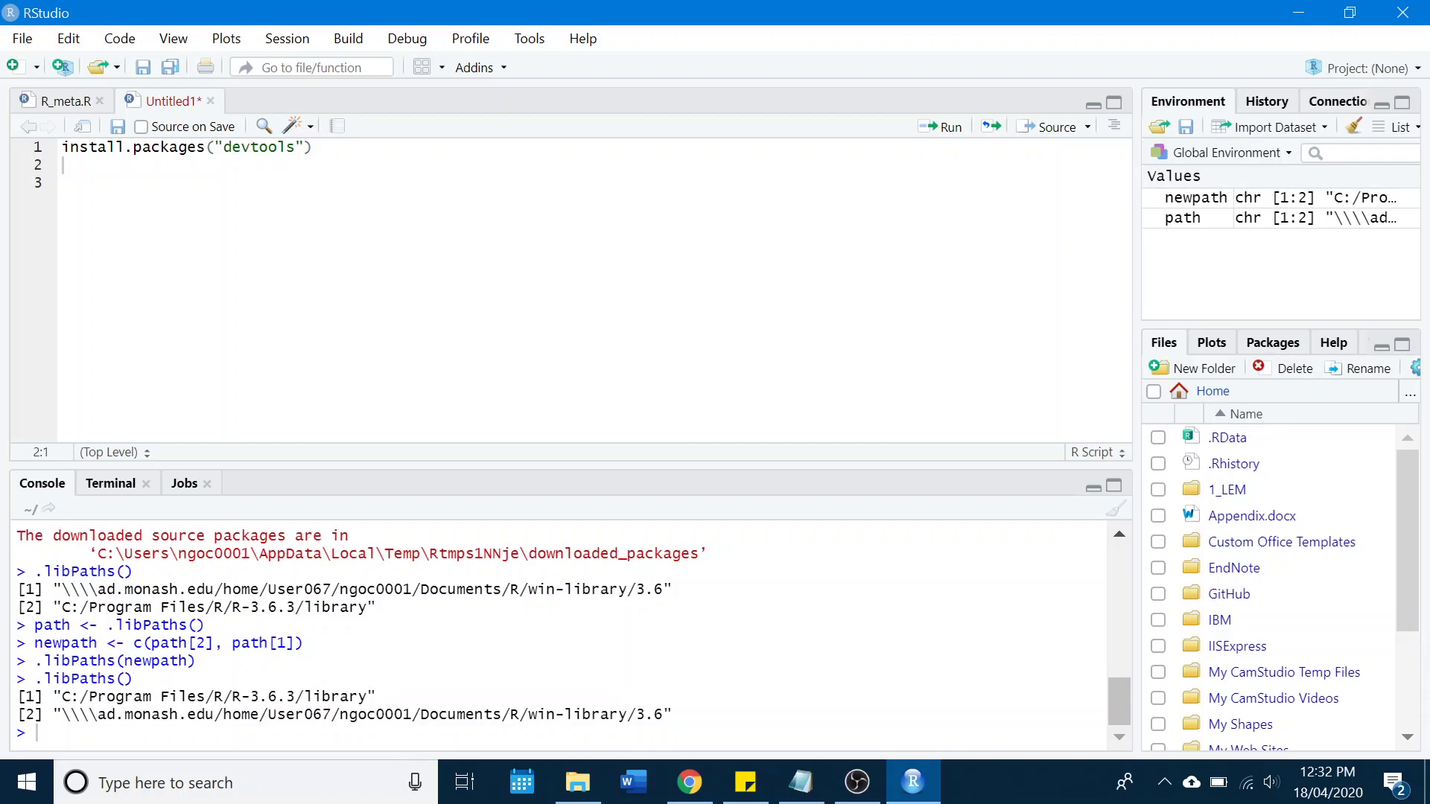
# Step: Highlight C:/Program Files/R/R-3.6.3/library listed first and the network path second
pyautogui.moveTo(393, 695)
pyautogui.mouseDown()
pyautogui.moveTo(80, 714)
pyautogui.moveTo(53, 696)
pyautogui.moveTo(377, 696)
pyautogui.mouseUp()
pyautogui.click(37, 733)
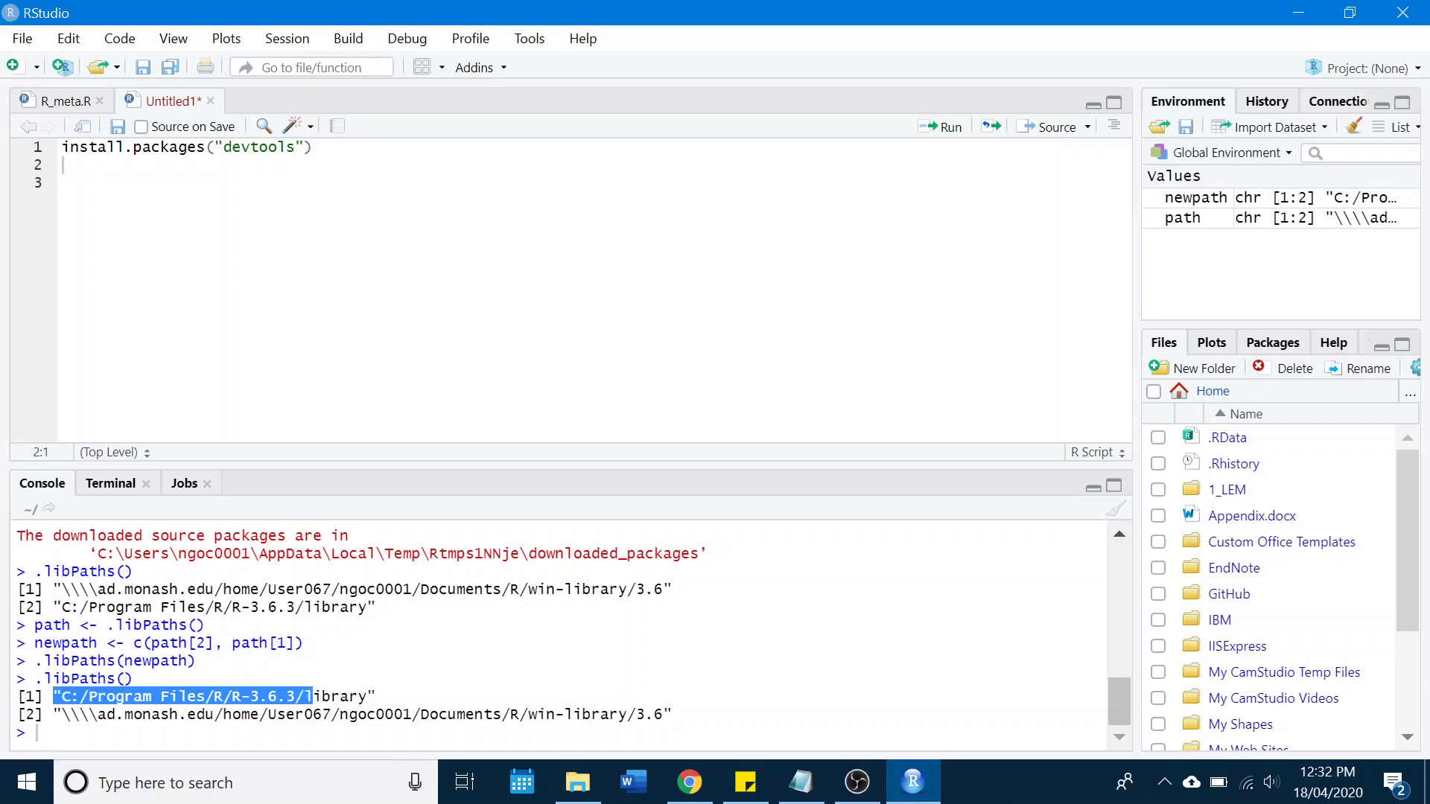
pyautogui.click(36, 733)
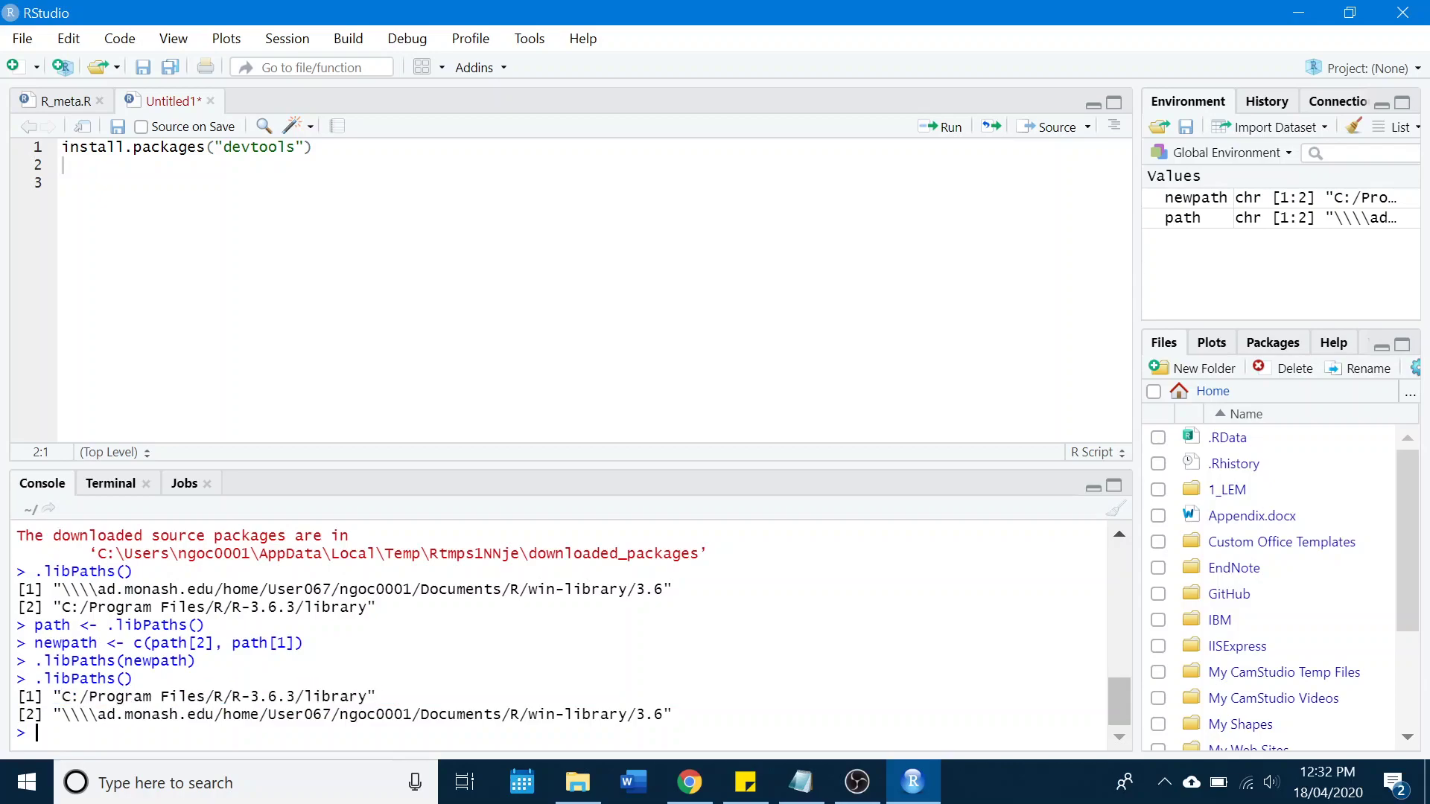
pyautogui.moveTo(52, 697); pyautogui.dragTo(376, 696)
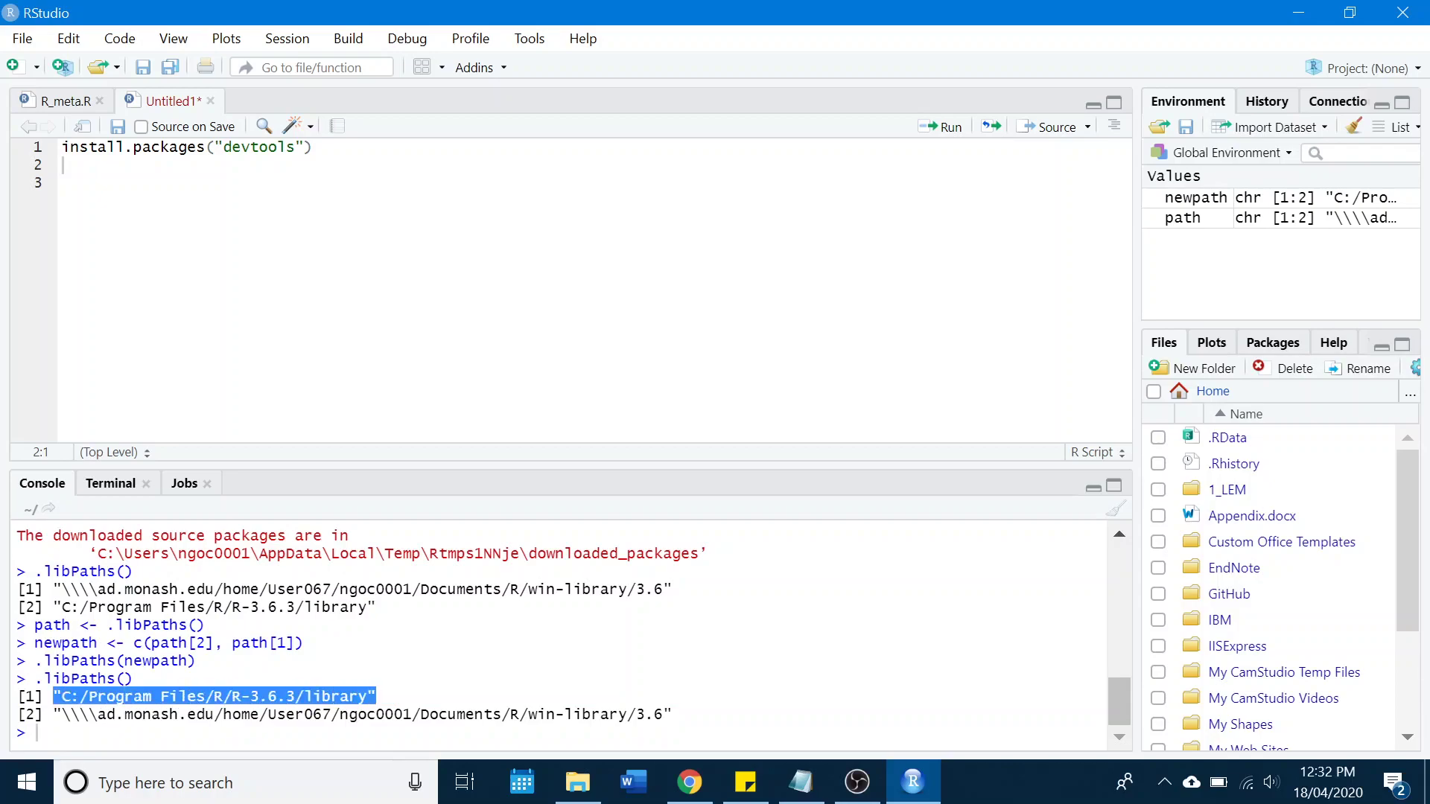
pyautogui.click(37, 733)
pyautogui.moveTo(65, 714); pyautogui.dragTo(670, 713)
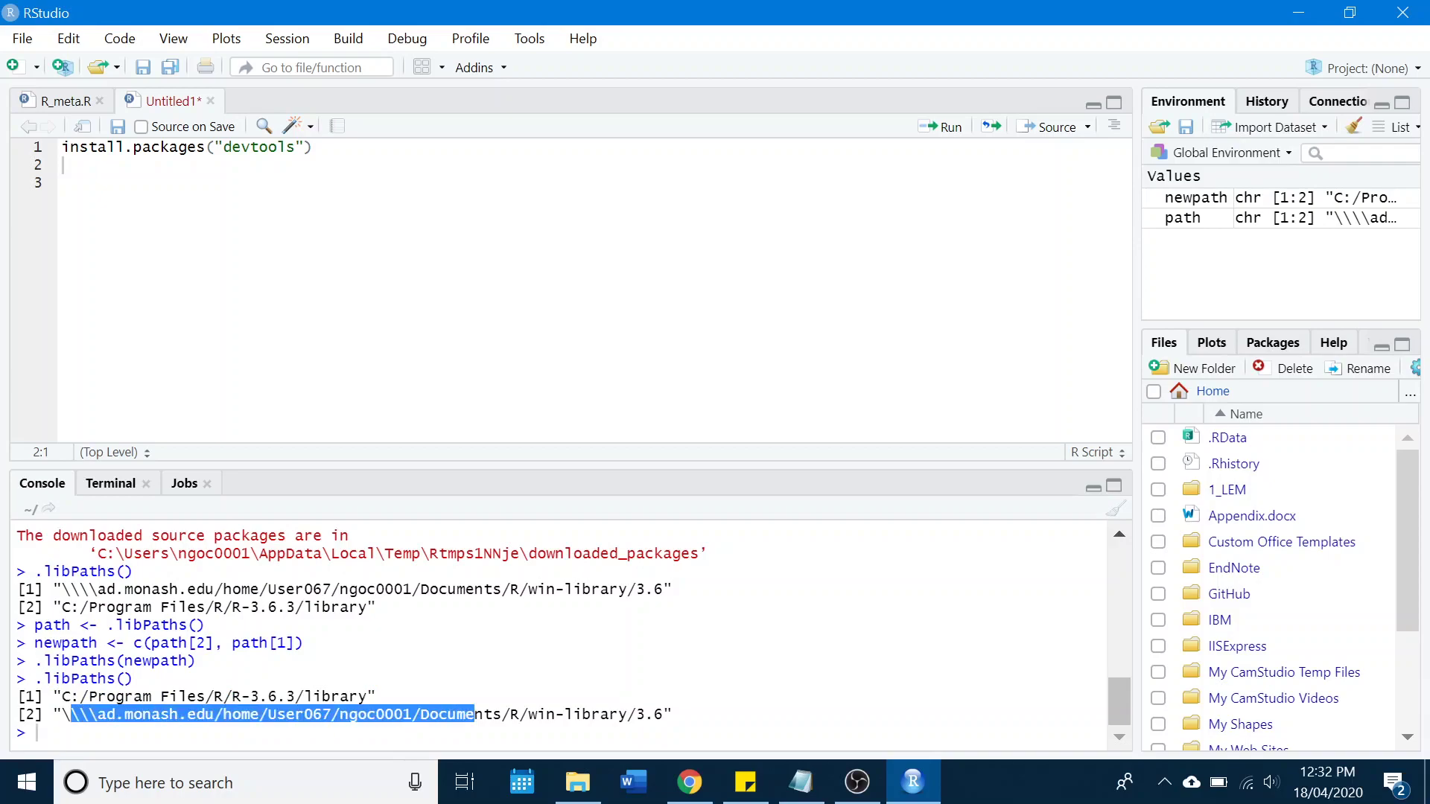
pyautogui.click(37, 734)
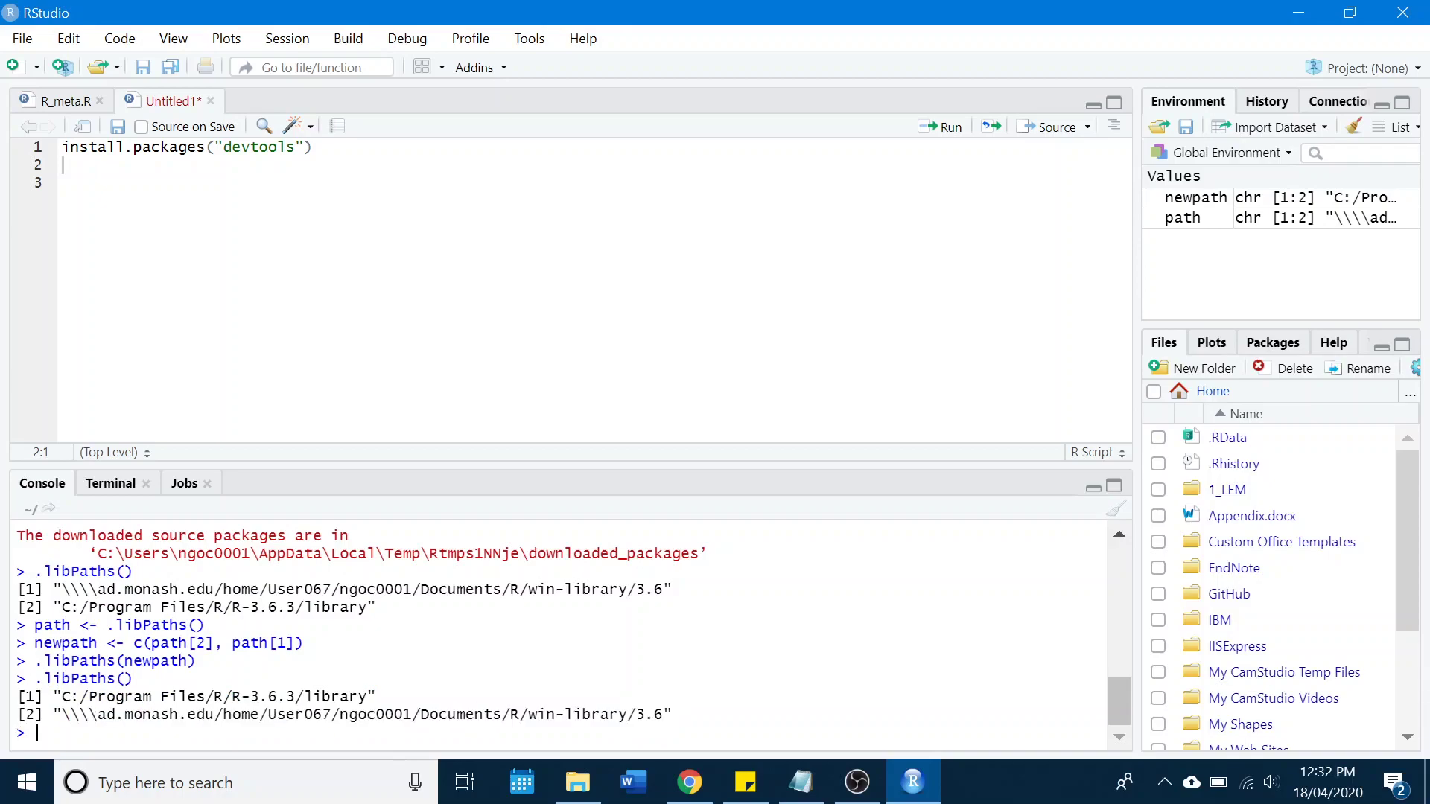
pyautogui.press('Up')
pyautogui.press('End')
# Step: Run install.packages("devtools") again; it completes with DONE (devtools)
pyautogui.hotkey('ctrl', 'Return')
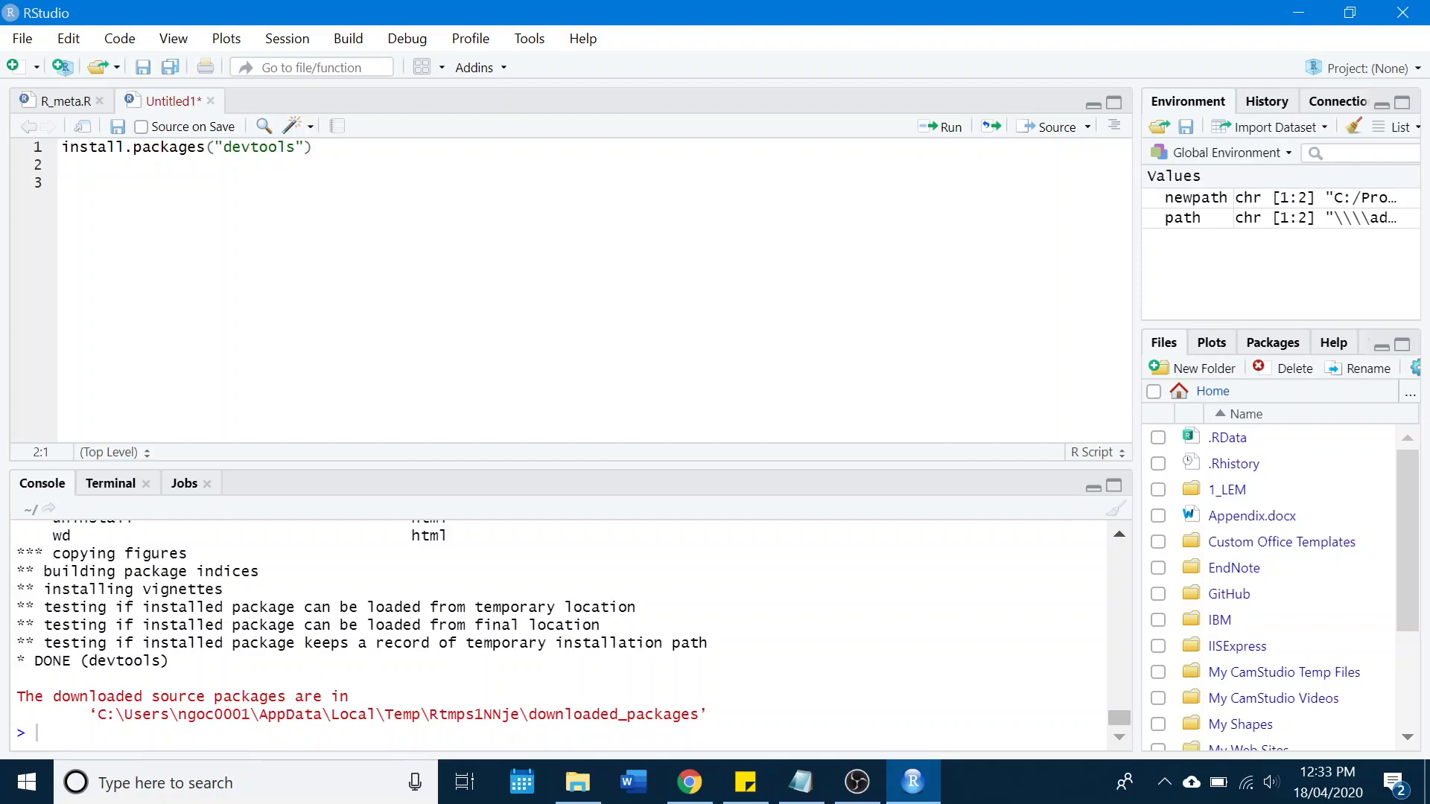
# Step: Add library(devtools) below the install line and run it
pyautogui.press('Return')
pyautogui.write('l')
pyautogui.write('ib')
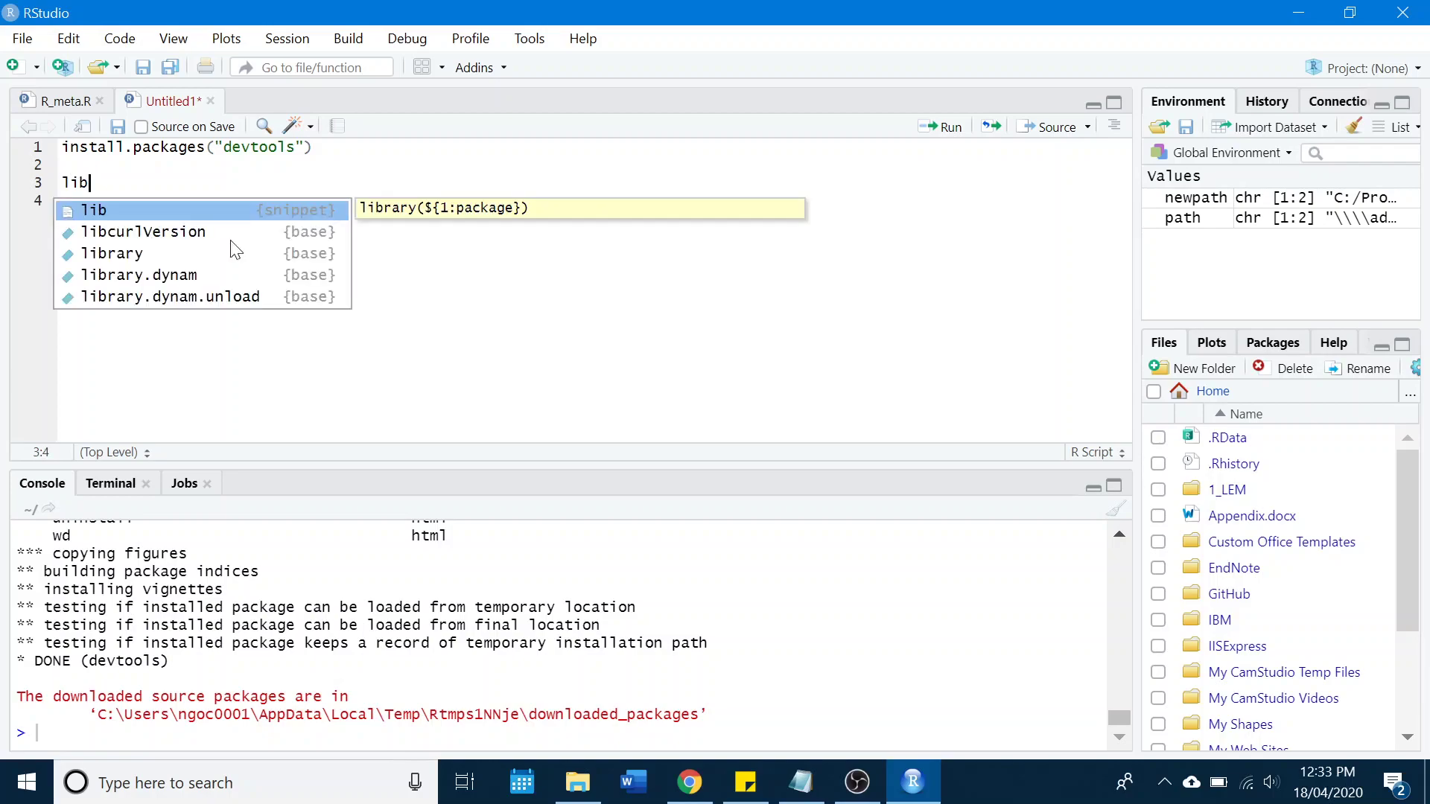
pyautogui.click(235, 252)
pyautogui.press('Return')
pyautogui.write('d')
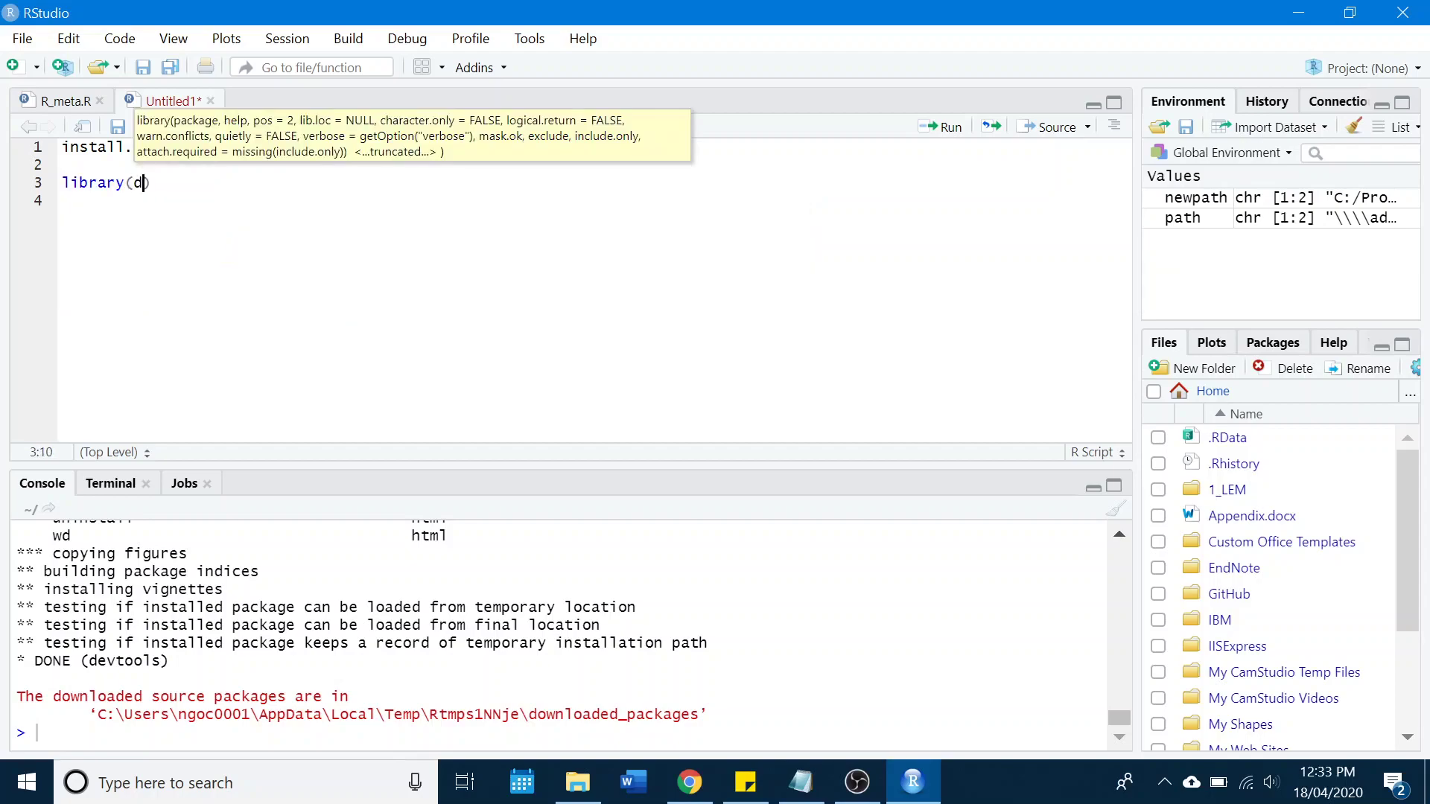
pyautogui.write('evtools')
pyautogui.hotkey('ctrl', 'Return')
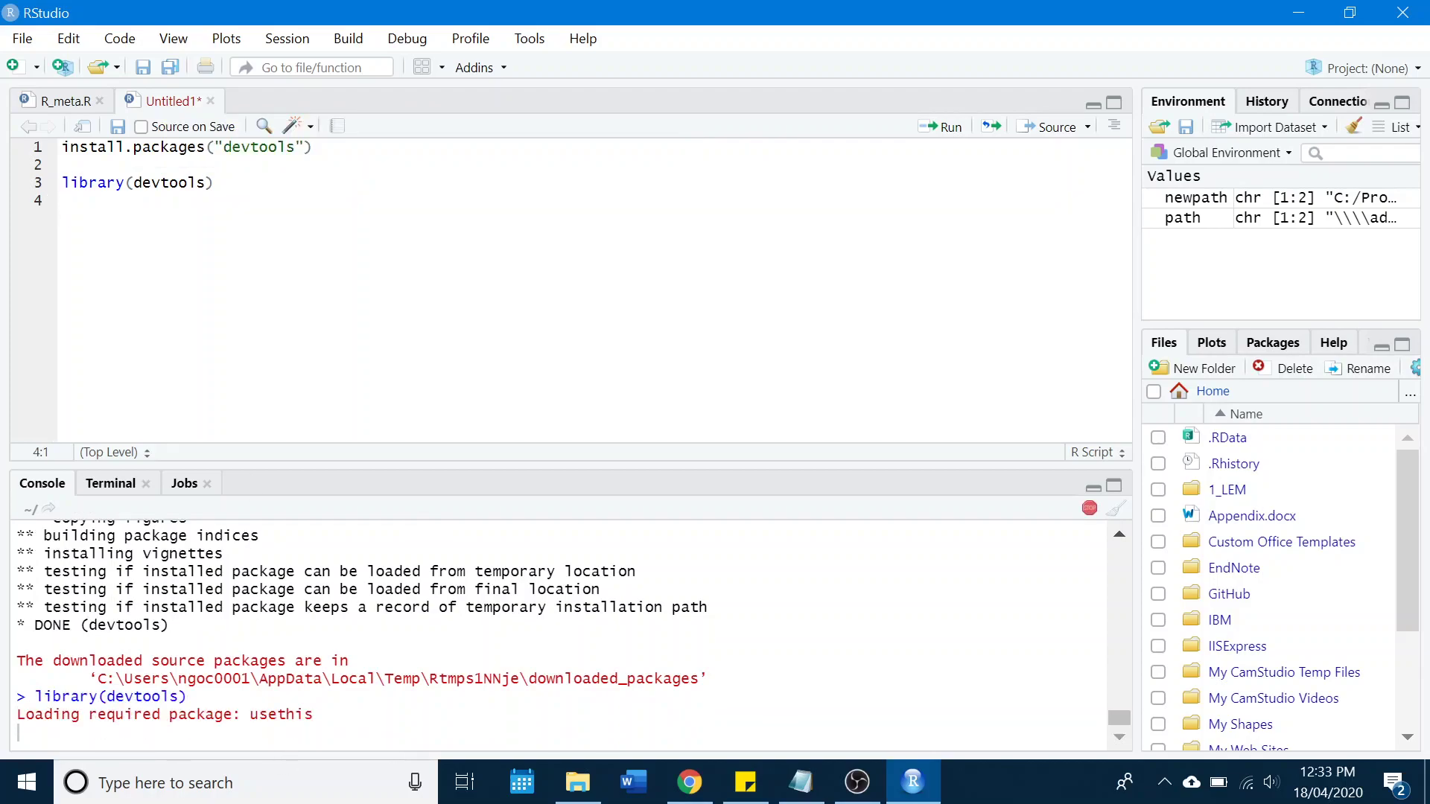
# Step: Insert library(usethis) above it, then run library(usethis) and library(devtools)
pyautogui.press('Left')
pyautogui.press('Up')
pyautogui.press('Up')
pyautogui.press('End')
pyautogui.press('Down')
pyautogui.press('Down')
pyautogui.press('Home')
pyautogui.press('Return')
pyautogui.press('Up')
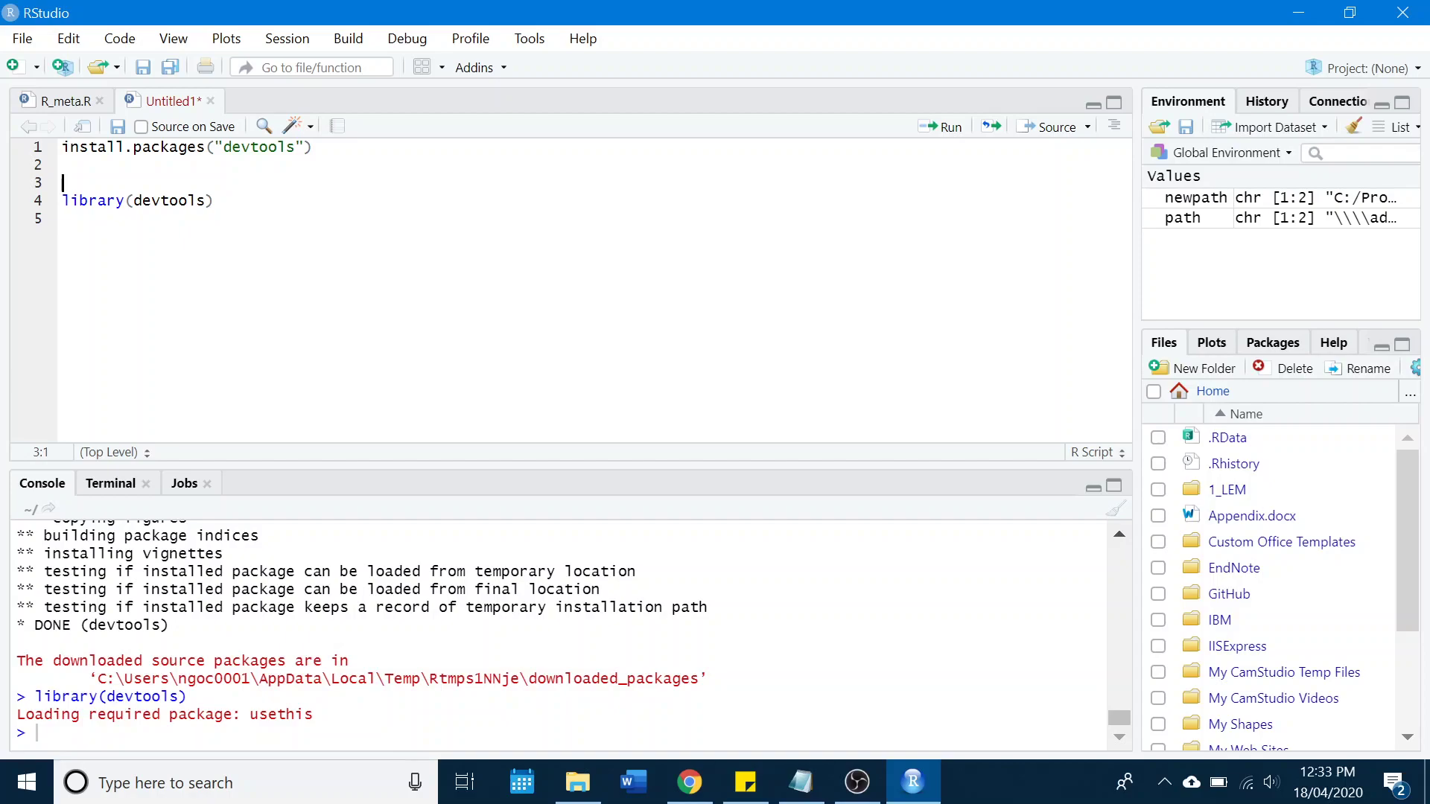
pyautogui.write('libr')
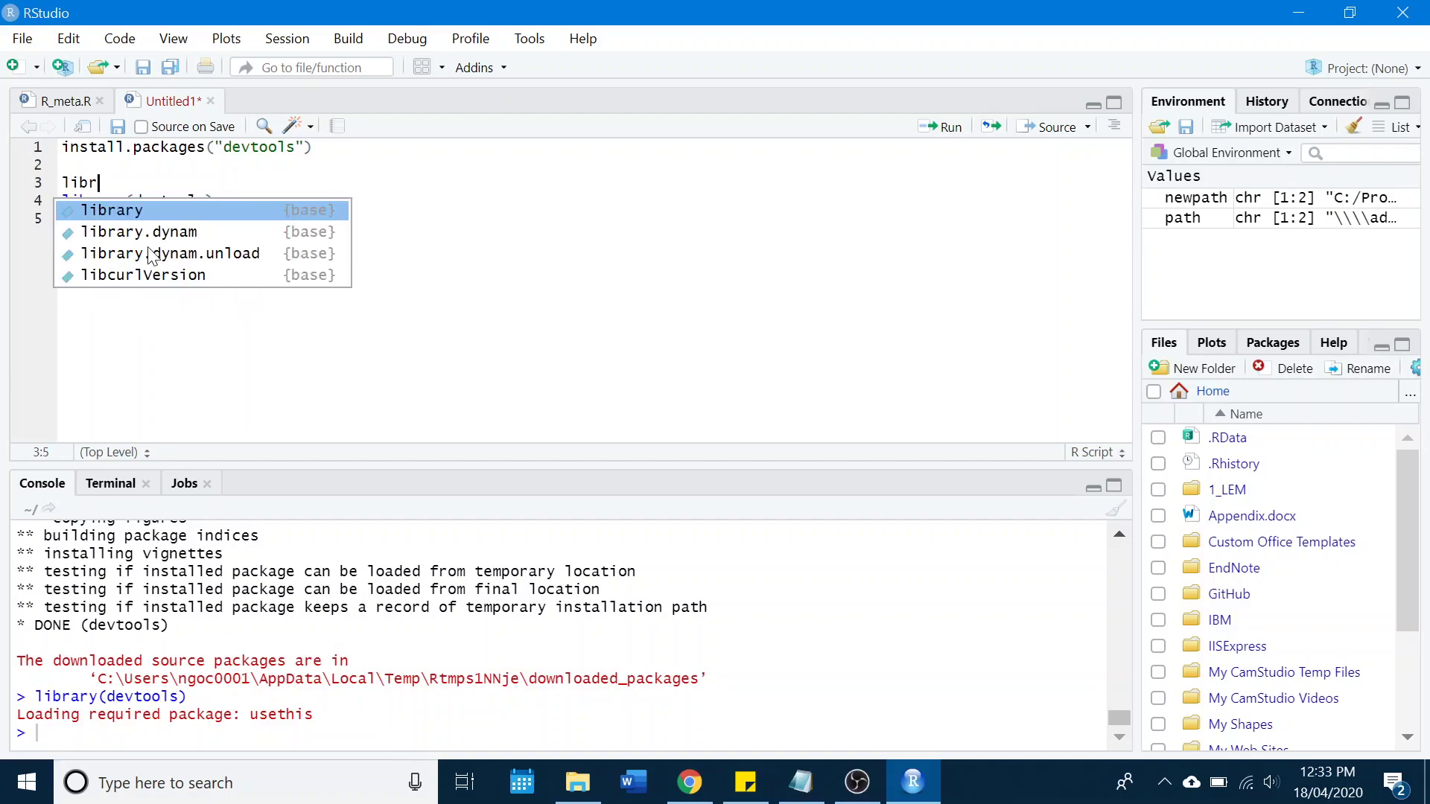
pyautogui.press('Tab')
pyautogui.write('use')
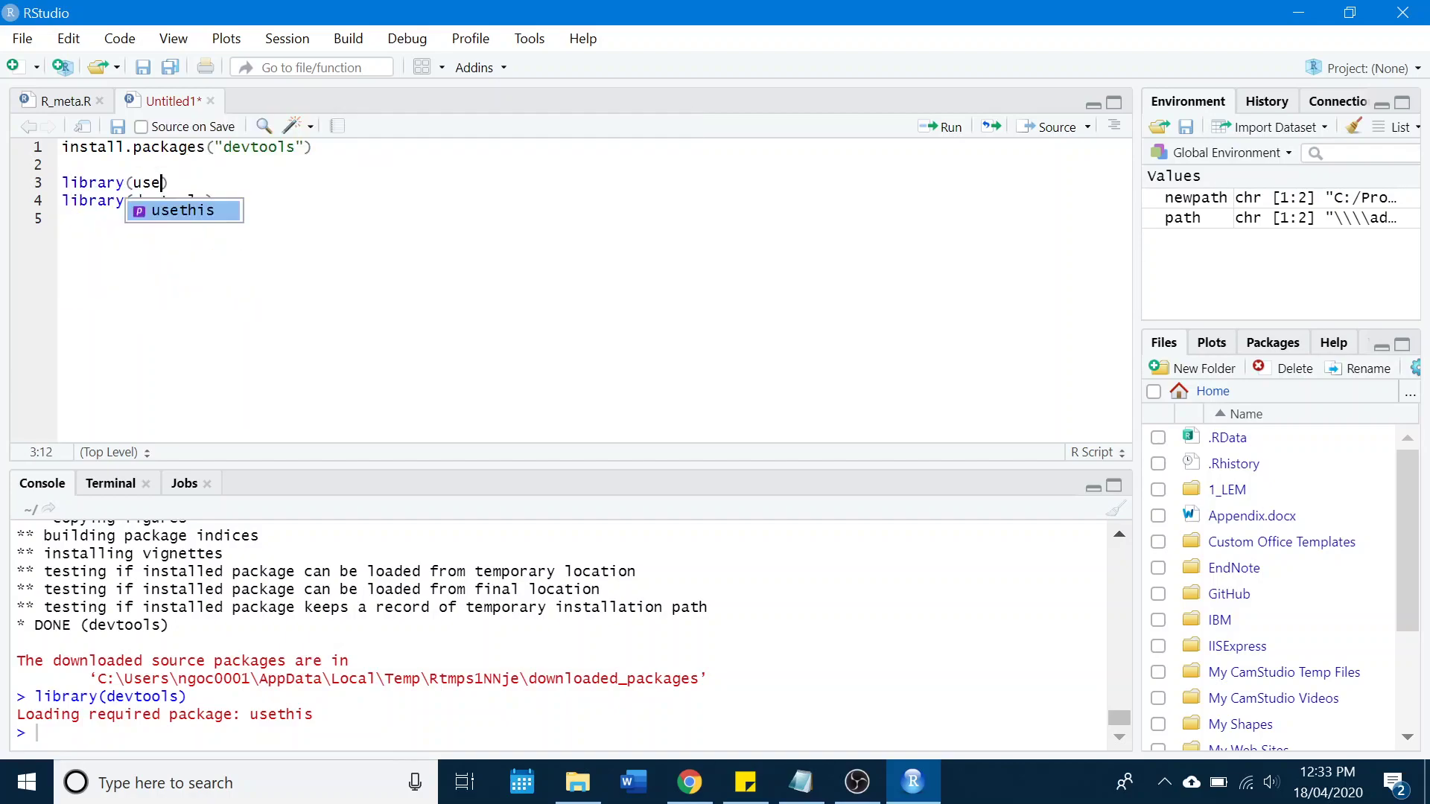
pyautogui.write('th')
pyautogui.press('Tab')
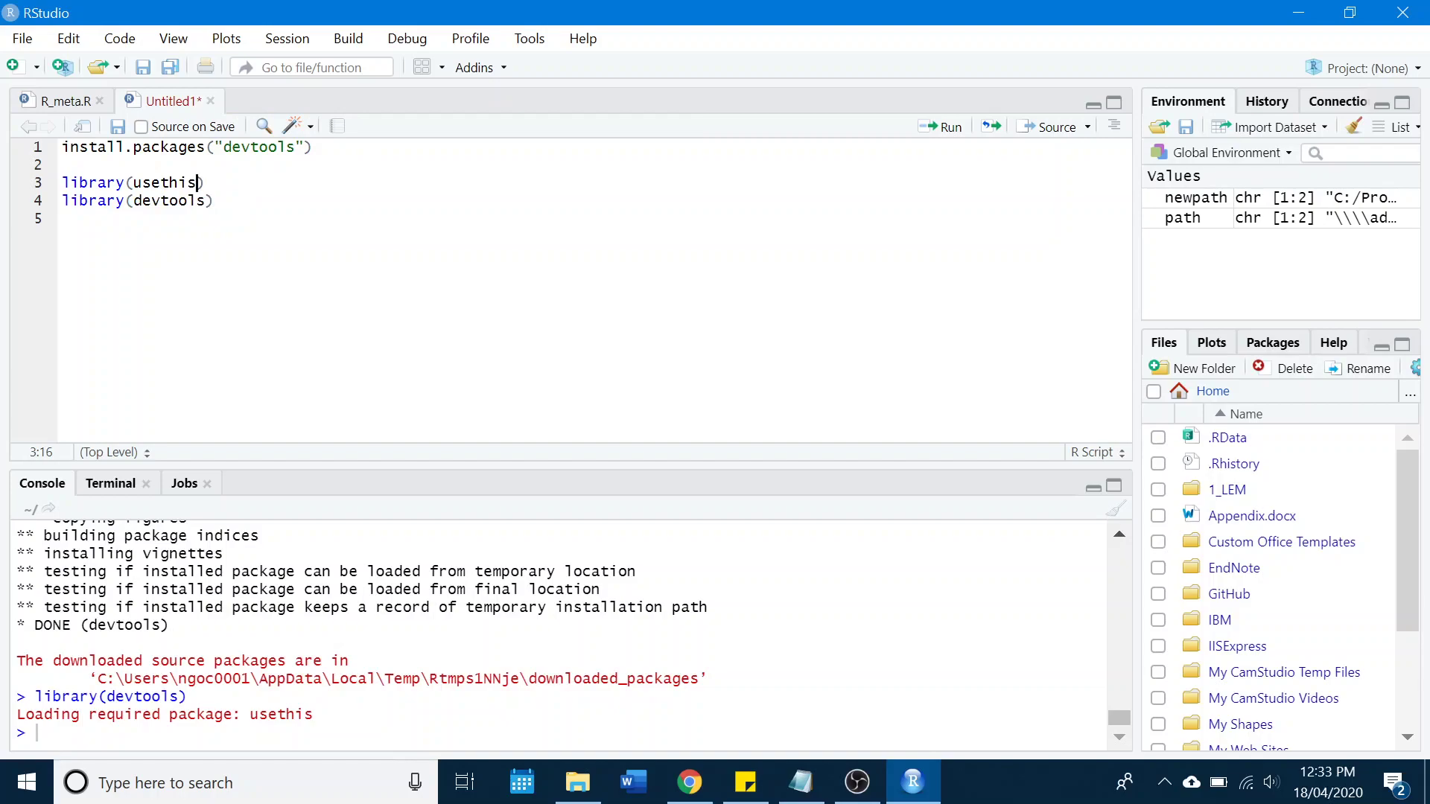
pyautogui.hotkey('ctrl', 'Return')
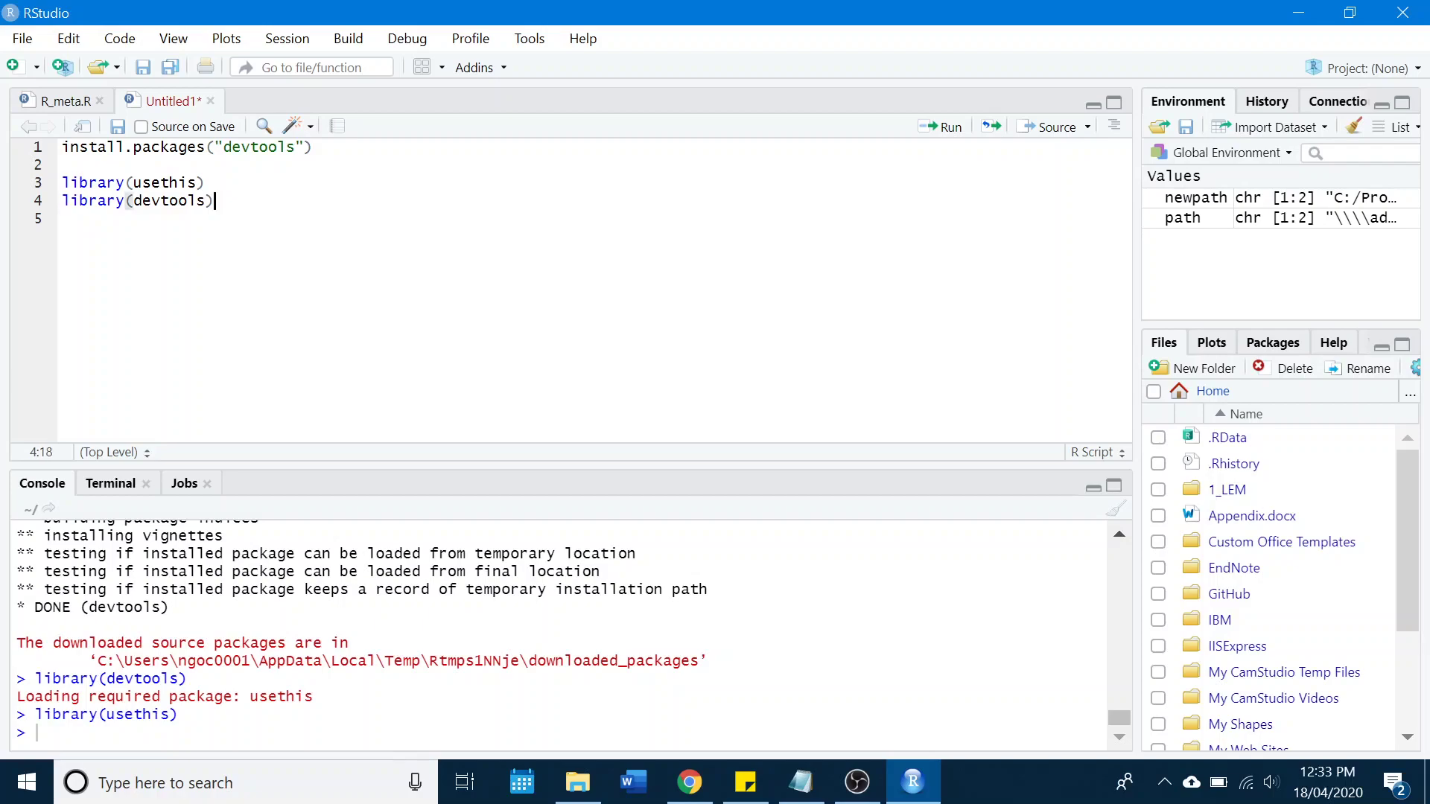
pyautogui.hotkey('ctrl', 'Return')
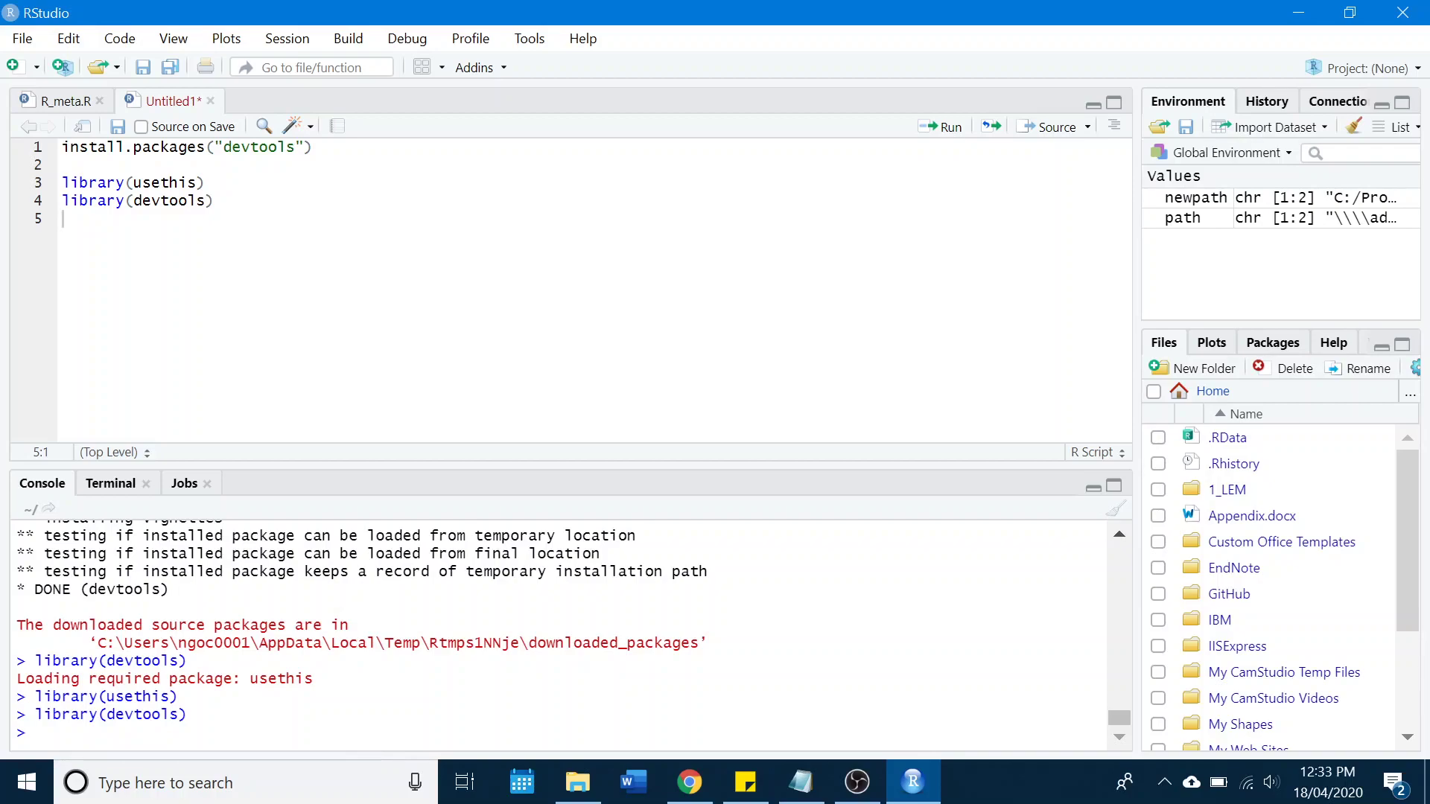
pyautogui.scroll(3, 350, 625)
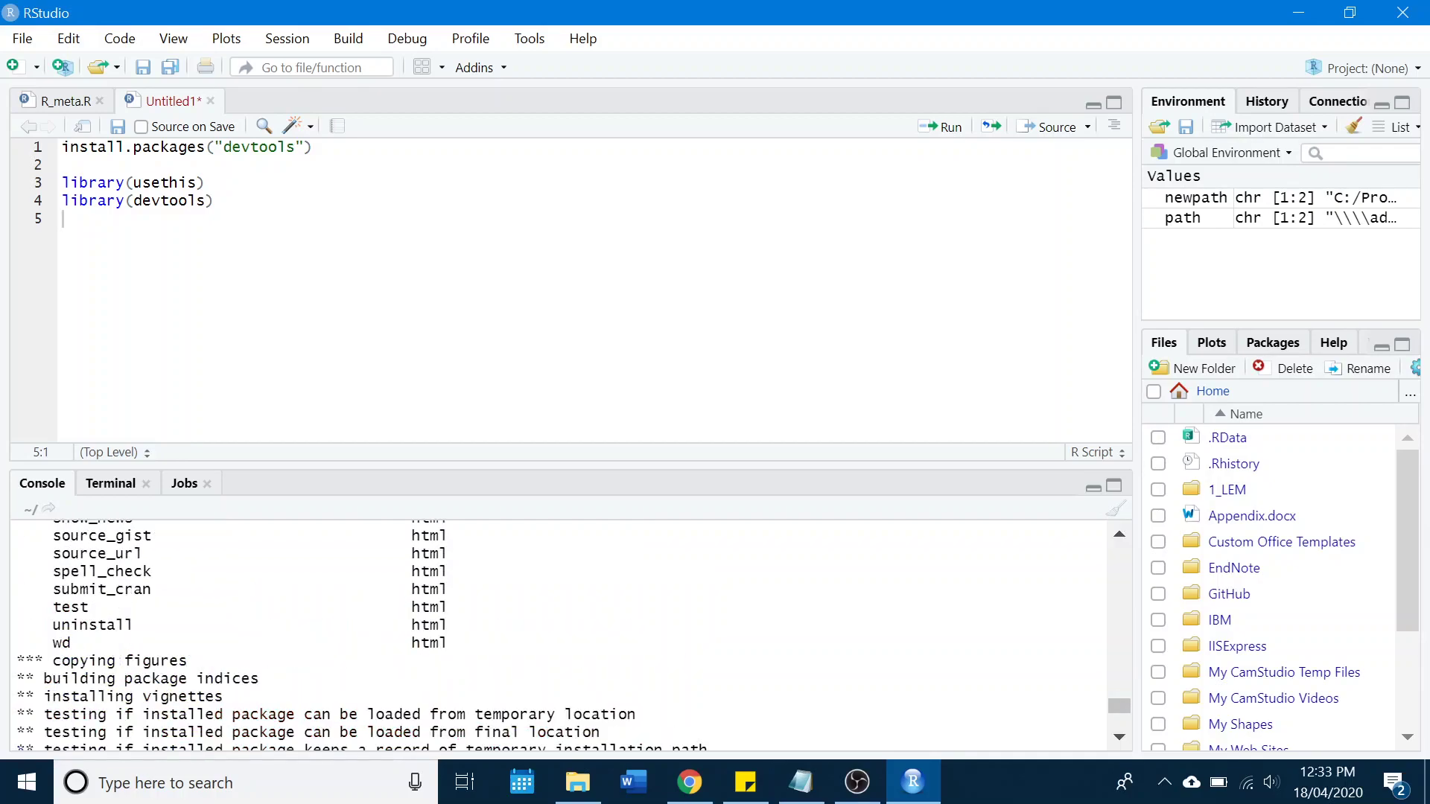
pyautogui.scroll(3, 350, 626)
pyautogui.scroll(3, 350, 627)
pyautogui.scroll(3, 350, 603)
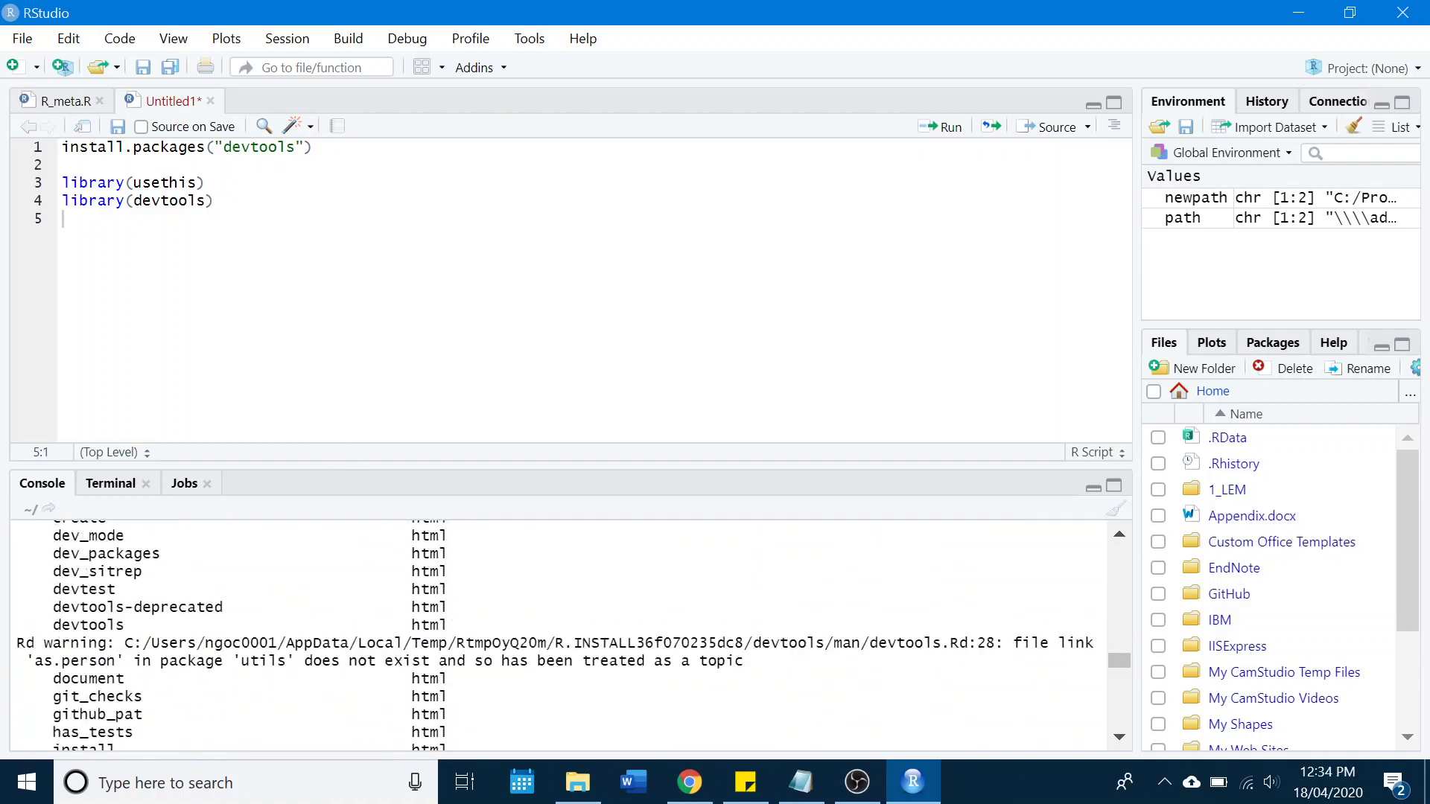
pyautogui.scroll(3, 350, 604)
pyautogui.scroll(3, 349, 604)
pyautogui.scroll(3, 350, 603)
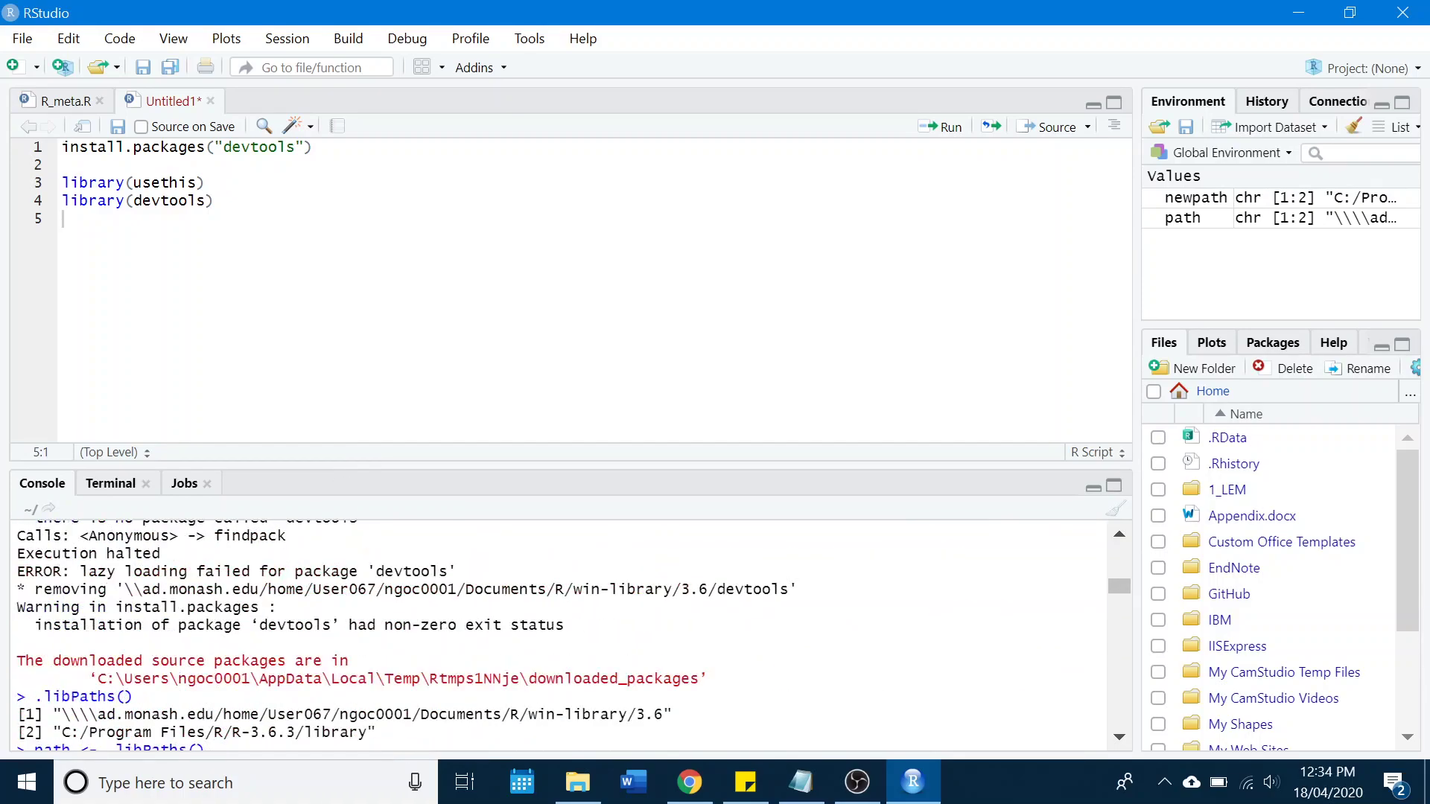